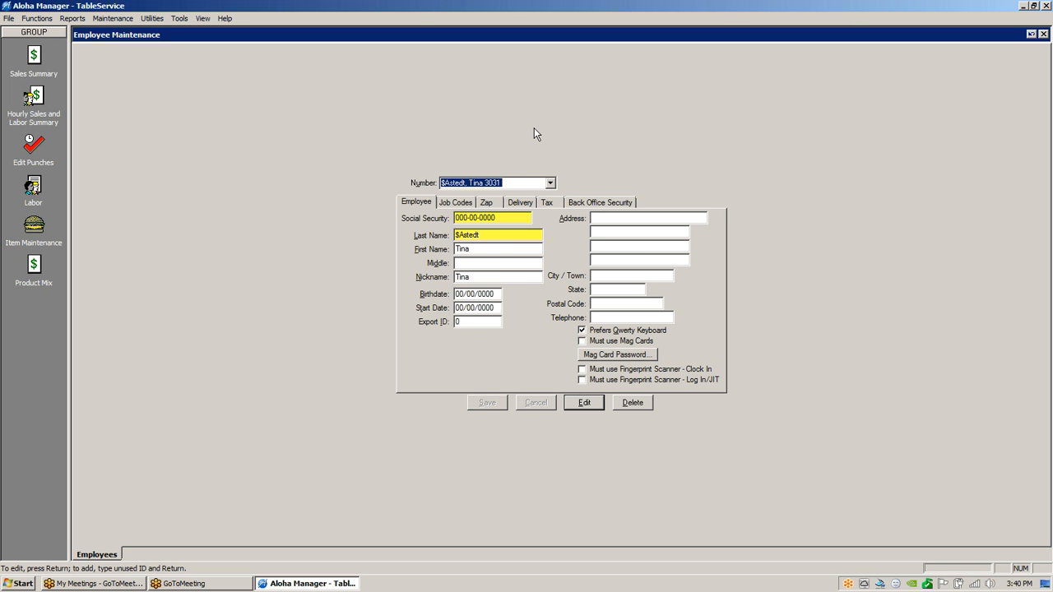
# Start a new employee record with an unused number, then enter the social security number and employee's name.
pyautogui.write('6998')
pyautogui.press('Tab')
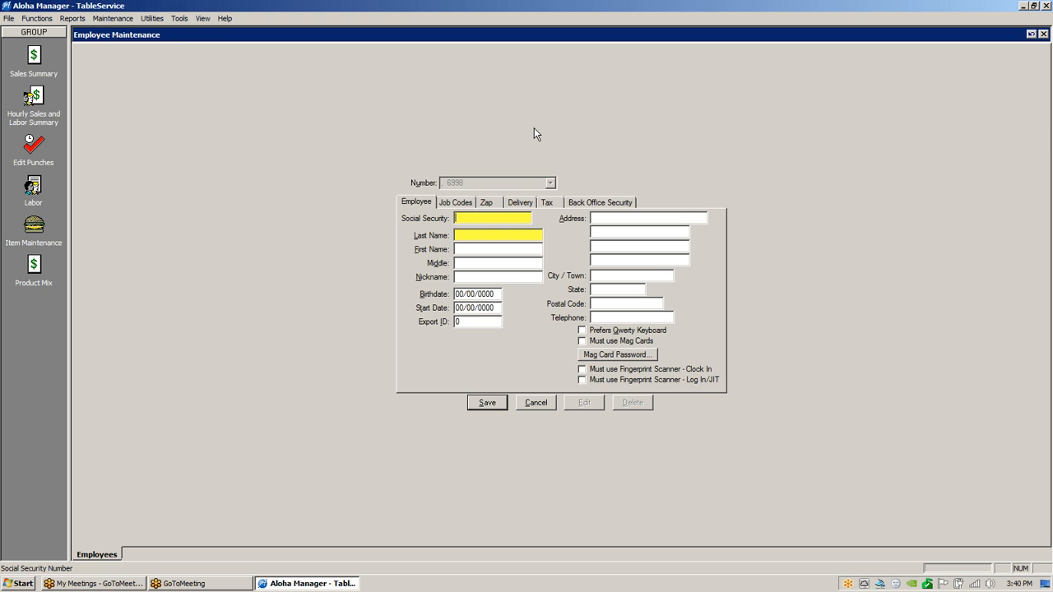
pyautogui.write('0000006998')
pyautogui.press('Tab')
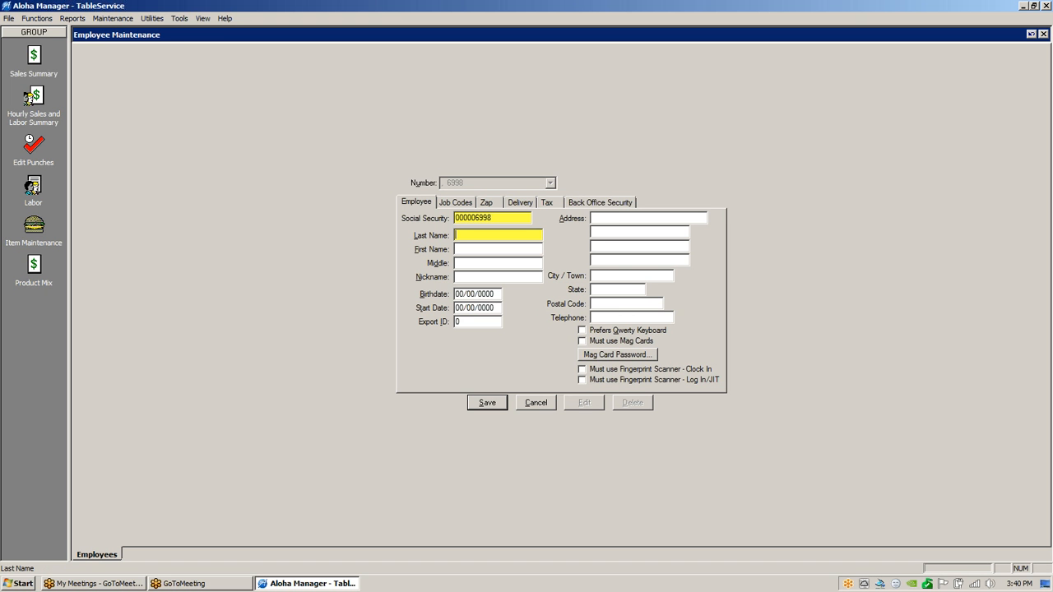
# Give the employee the Server job code and Server access level at rate 2.63.
pyautogui.click(453, 202)
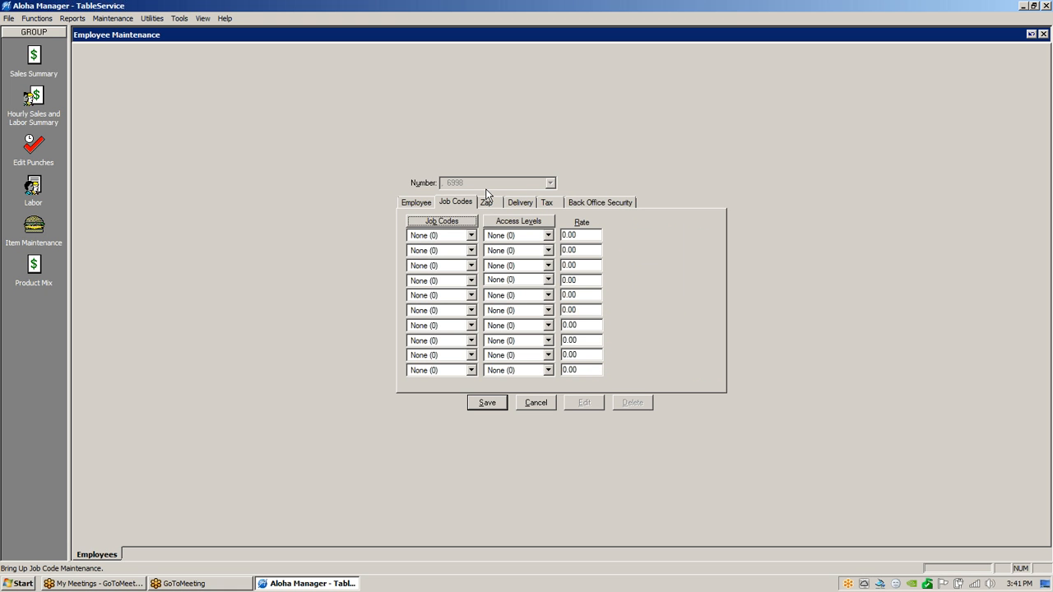
pyautogui.click(470, 235)
pyautogui.click(440, 273)
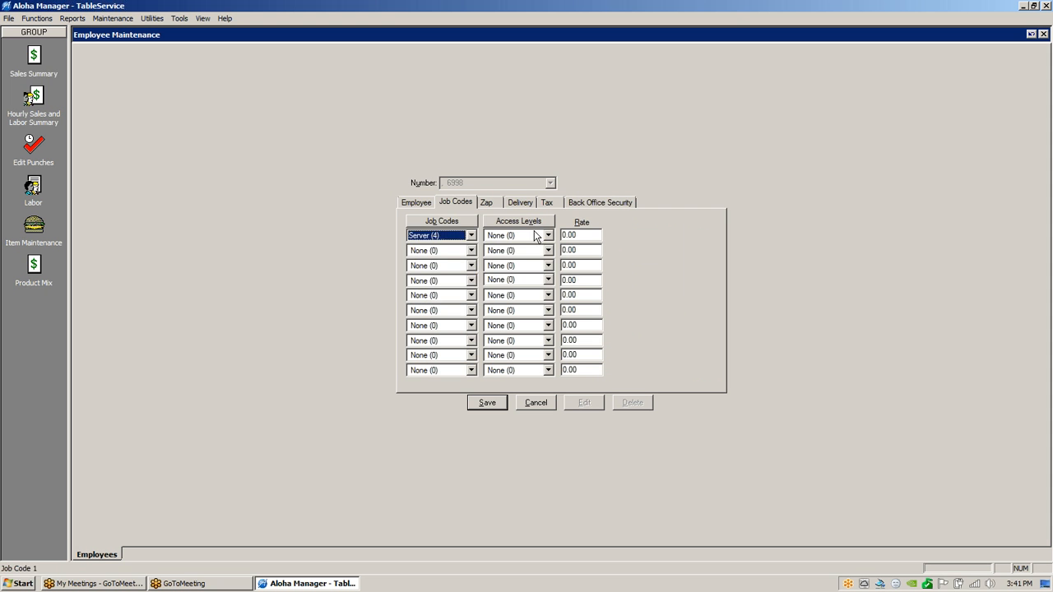
pyautogui.click(548, 235)
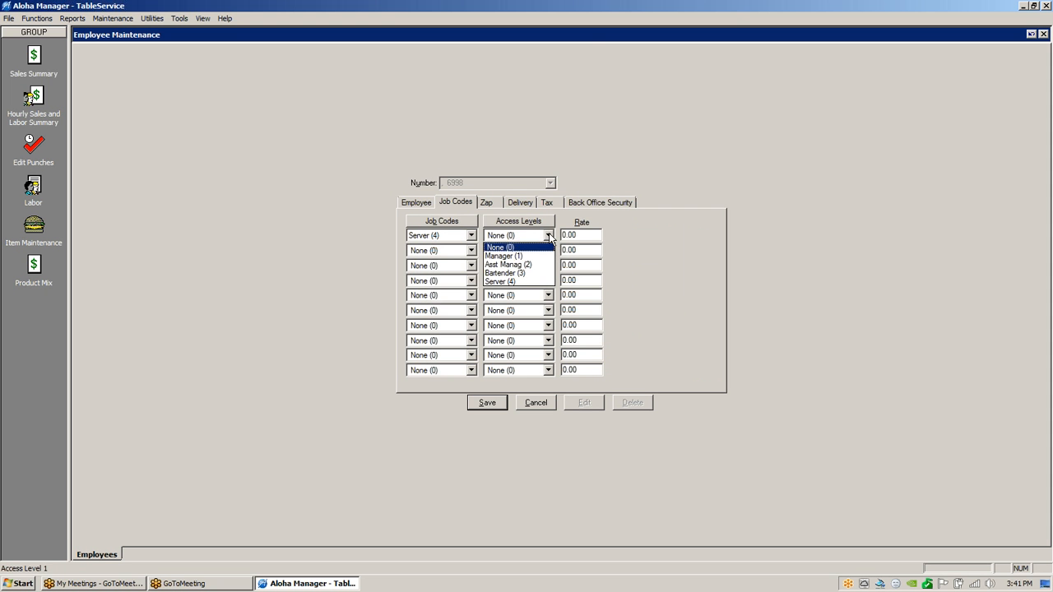
pyautogui.click(522, 281)
pyautogui.press('Tab')
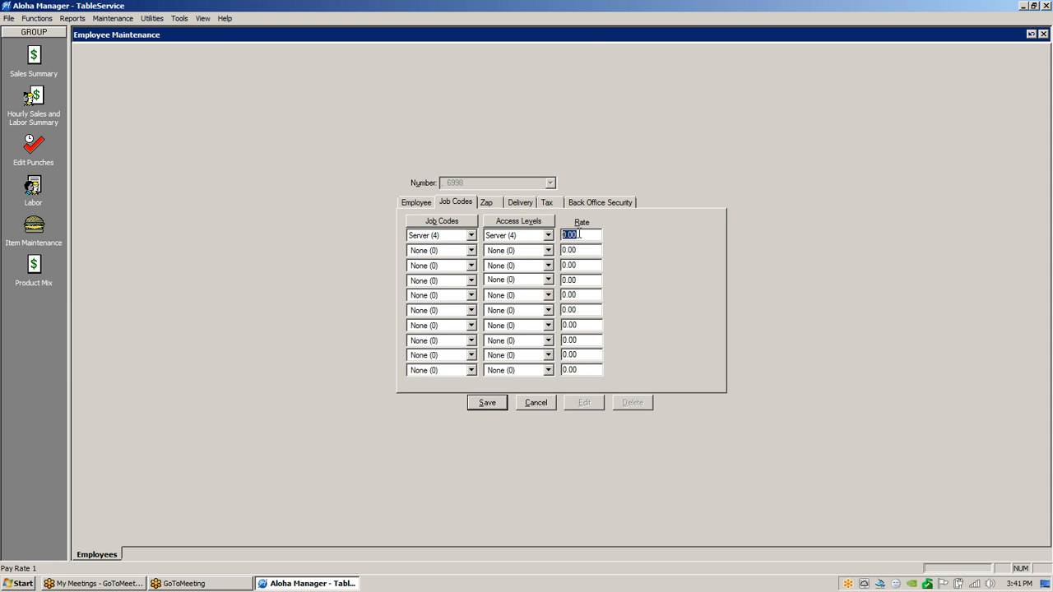
pyautogui.write('2.63')
# Add Bartender as the second job code with Bartender access level at rate 5.25.
pyautogui.click(471, 250)
pyautogui.click(444, 281)
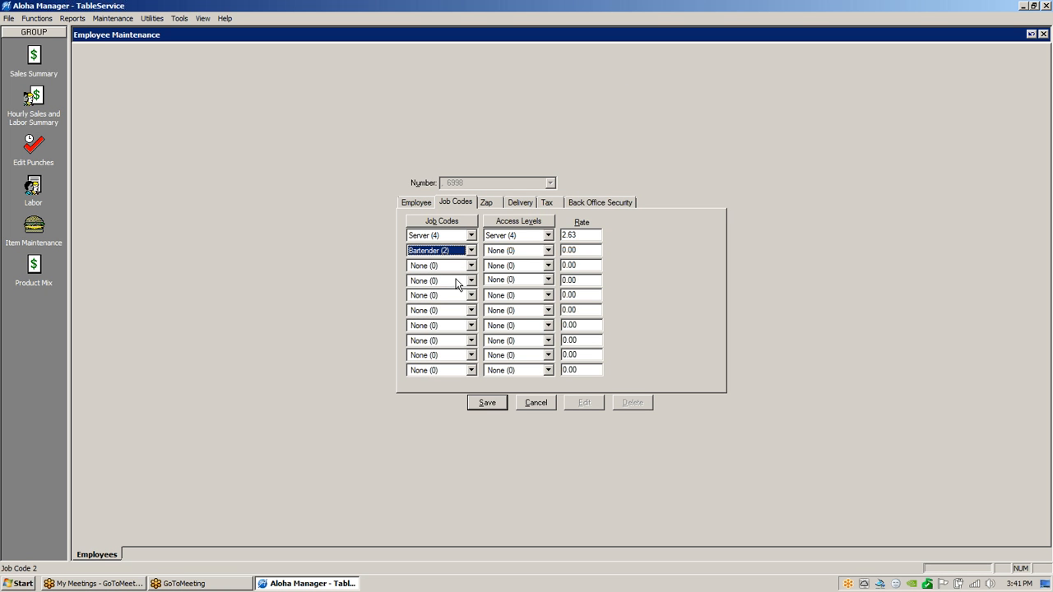
pyautogui.click(547, 250)
pyautogui.click(525, 287)
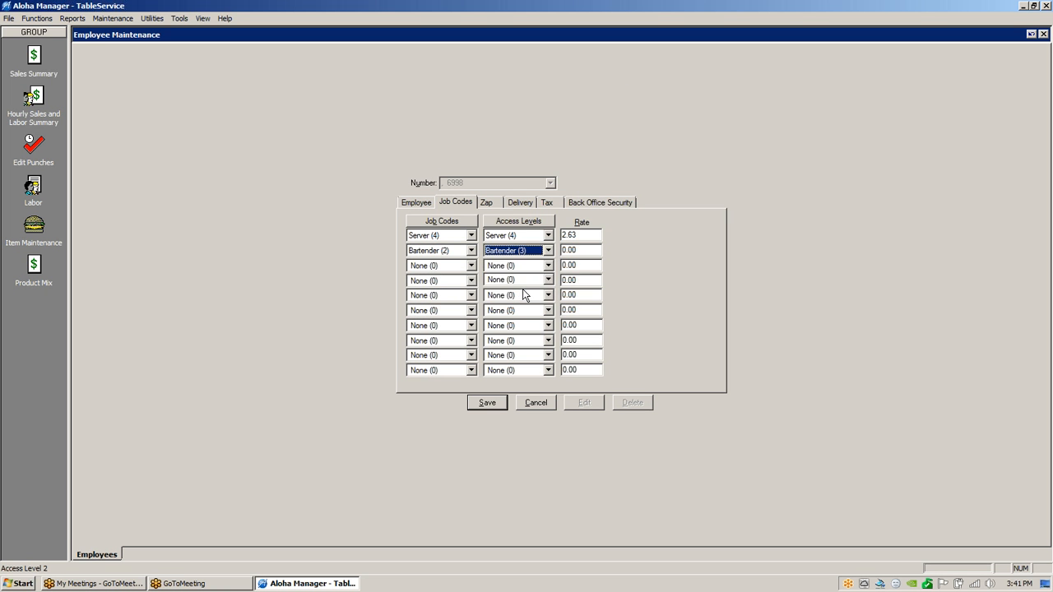
pyautogui.press('Tab')
pyautogui.write('5.25')
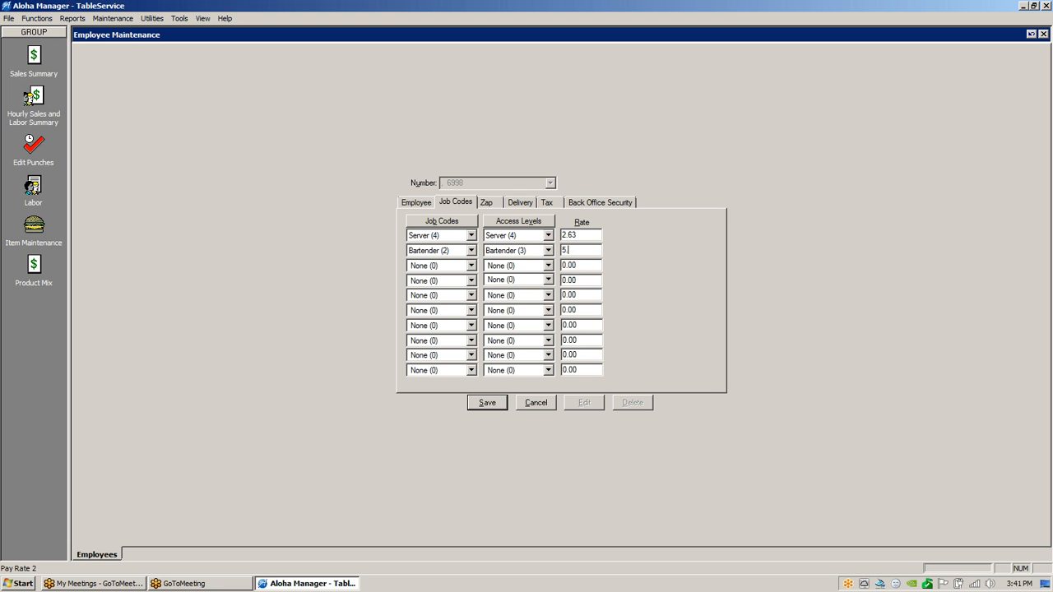
# Add Manager as the third job code with Manager access level at rate 12.
pyautogui.click(472, 266)
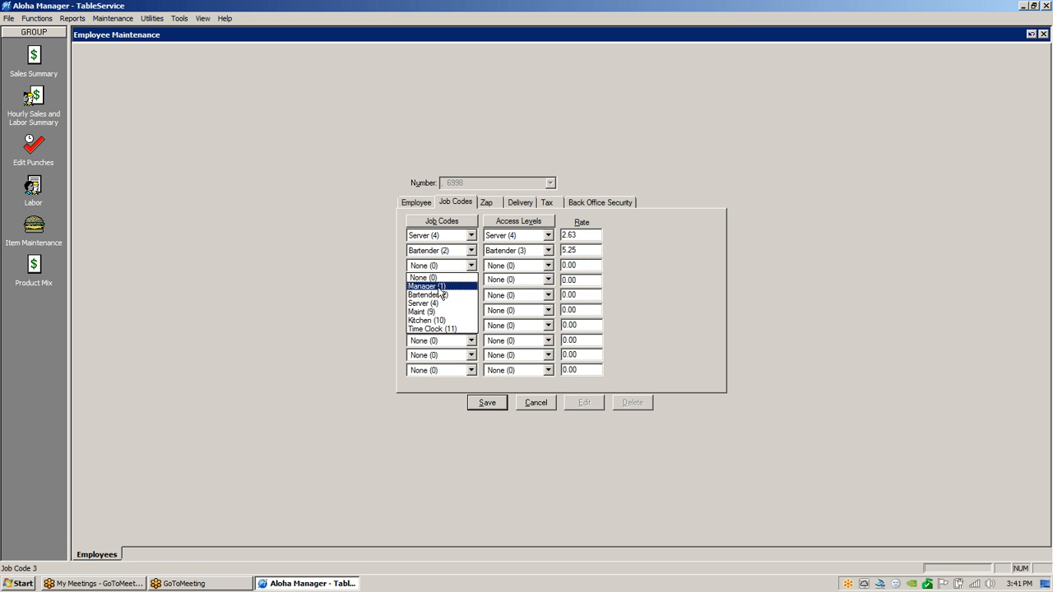
pyautogui.click(441, 286)
pyautogui.click(548, 266)
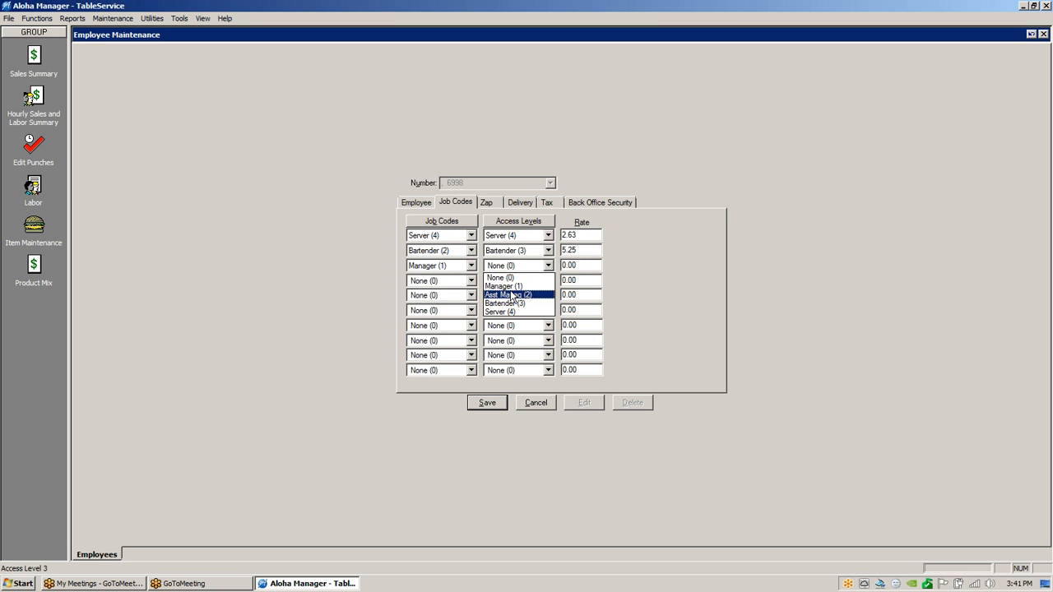
pyautogui.click(511, 290)
pyautogui.click(591, 268)
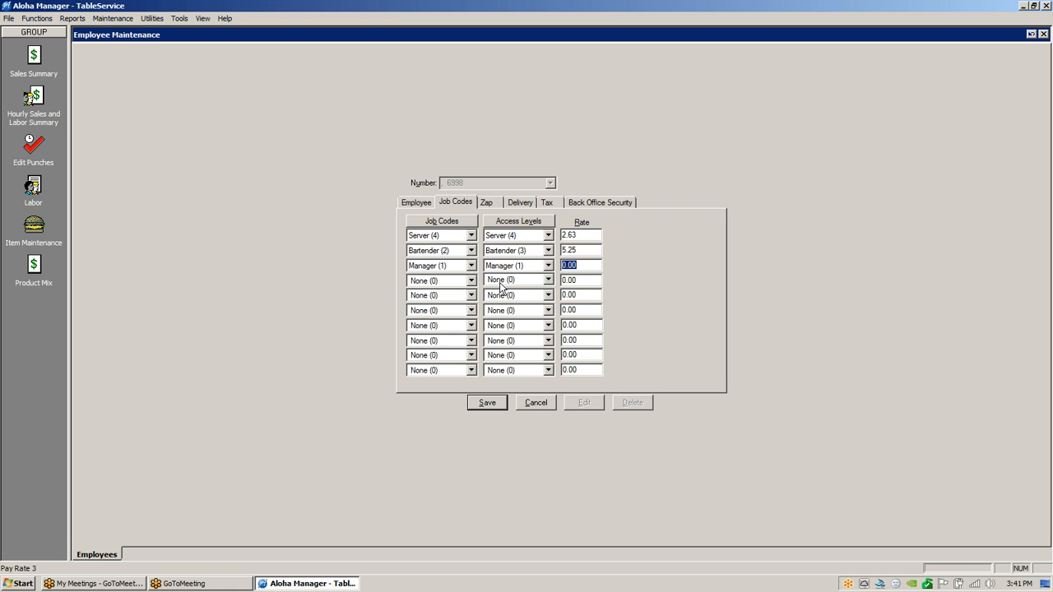
pyautogui.write('12.')
# Save the job codes and rates, then view the Back Office Security settings.
pyautogui.click(494, 405)
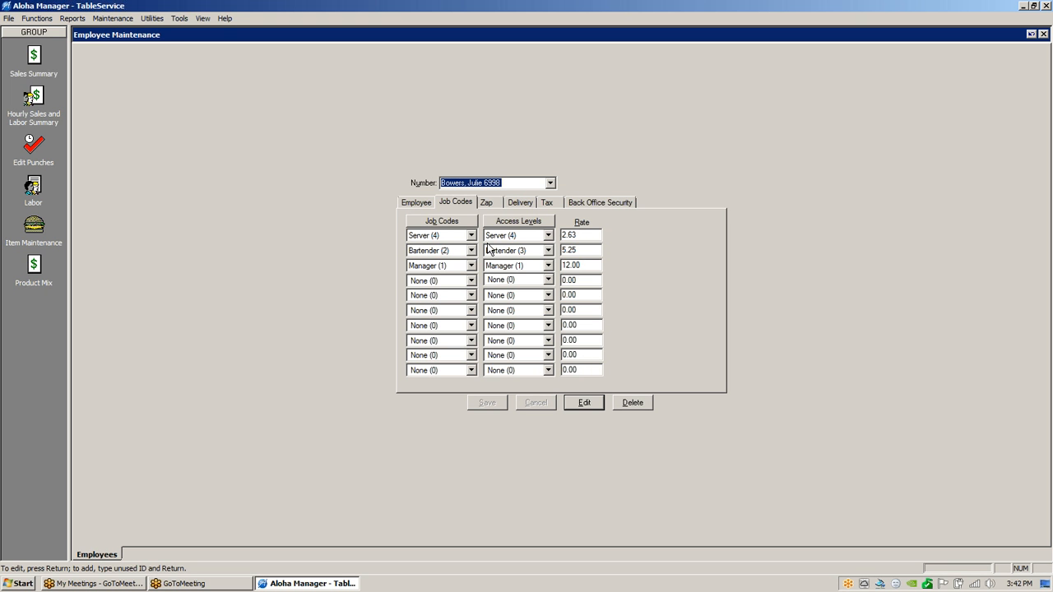
pyautogui.click(601, 204)
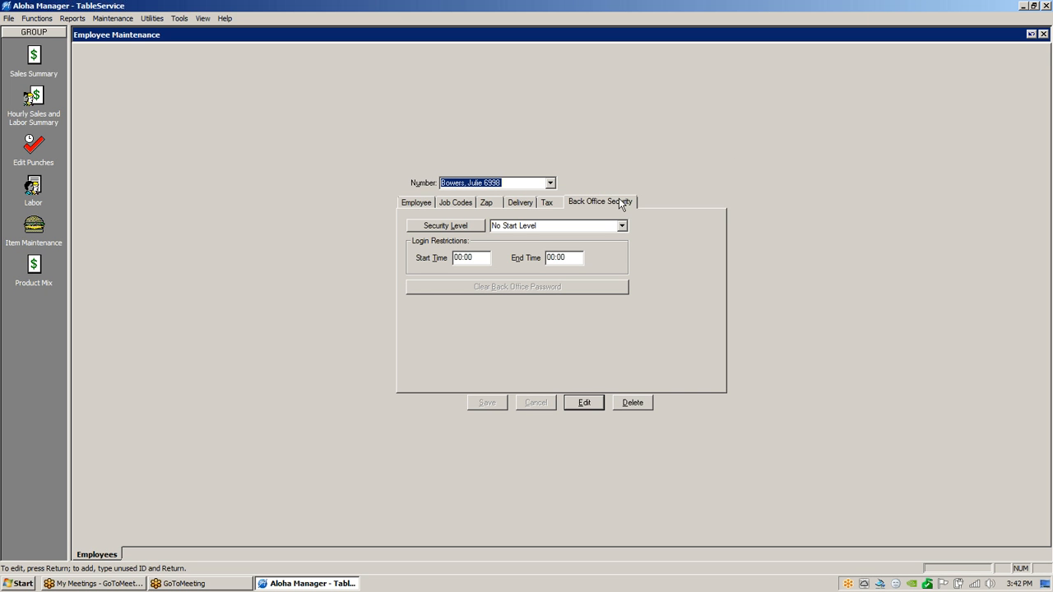
# Assign the (2) Manager security level, save it, and go back to the Employee page.
pyautogui.click(622, 227)
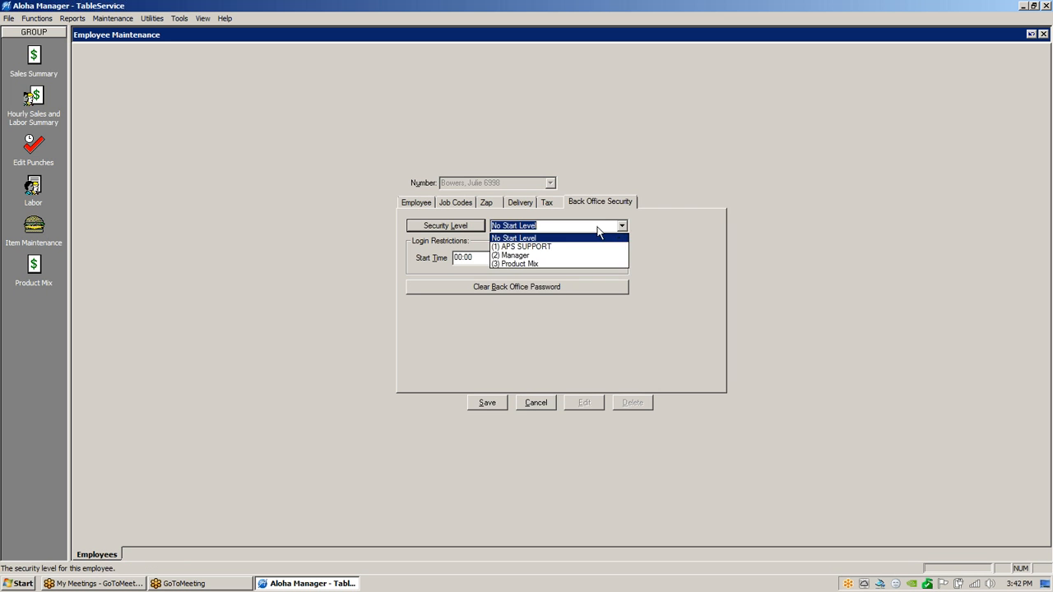
pyautogui.click(517, 255)
pyautogui.click(487, 406)
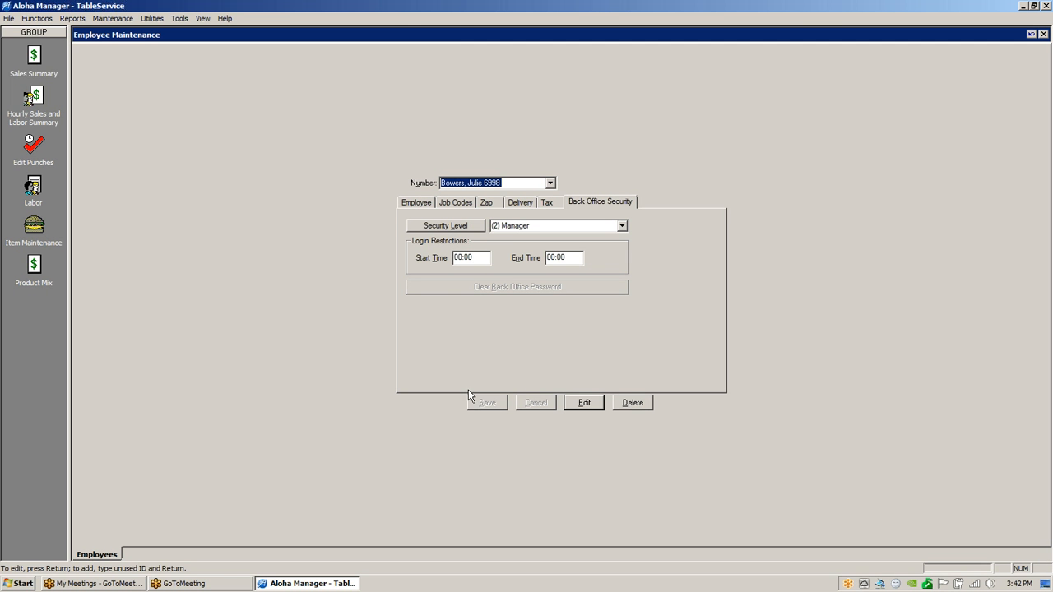
pyautogui.click(416, 202)
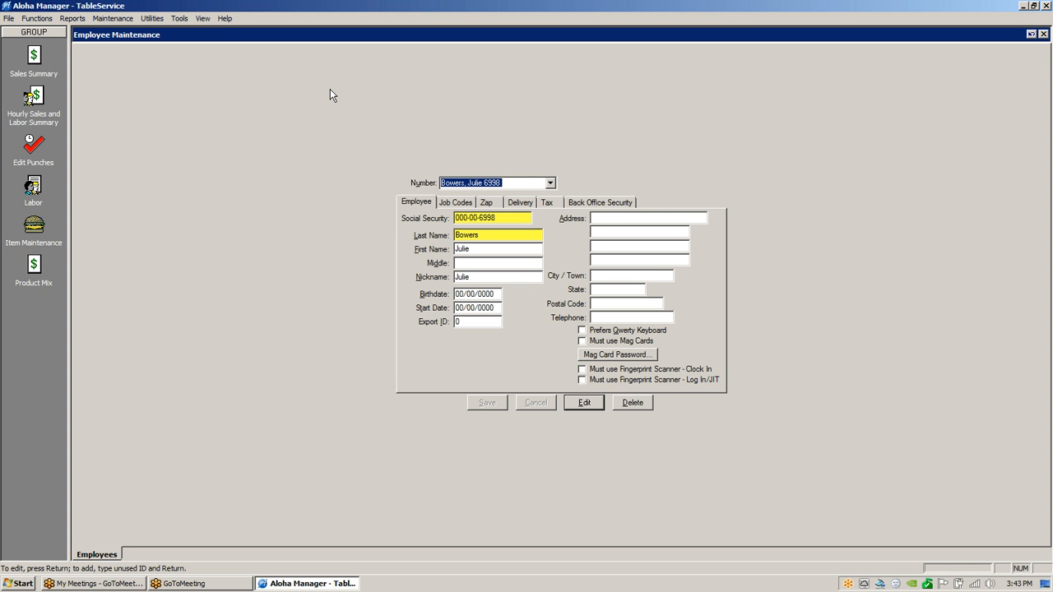
# Close Employee Maintenance, accept the Real Time Update, and maximize Aloha Manager again.
pyautogui.click(860, 26)
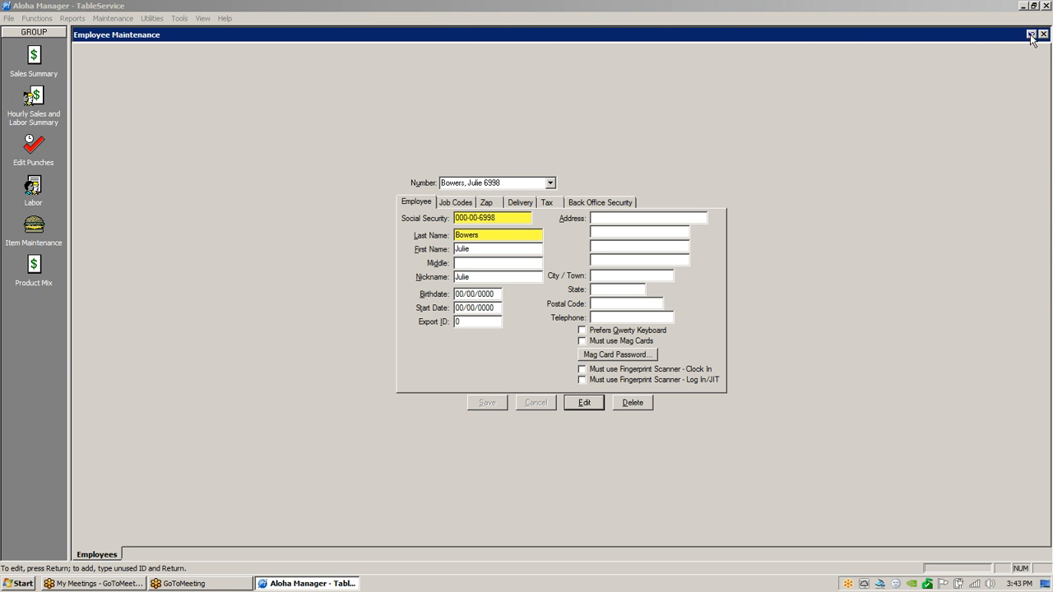
pyautogui.doubleClick(971, 9)
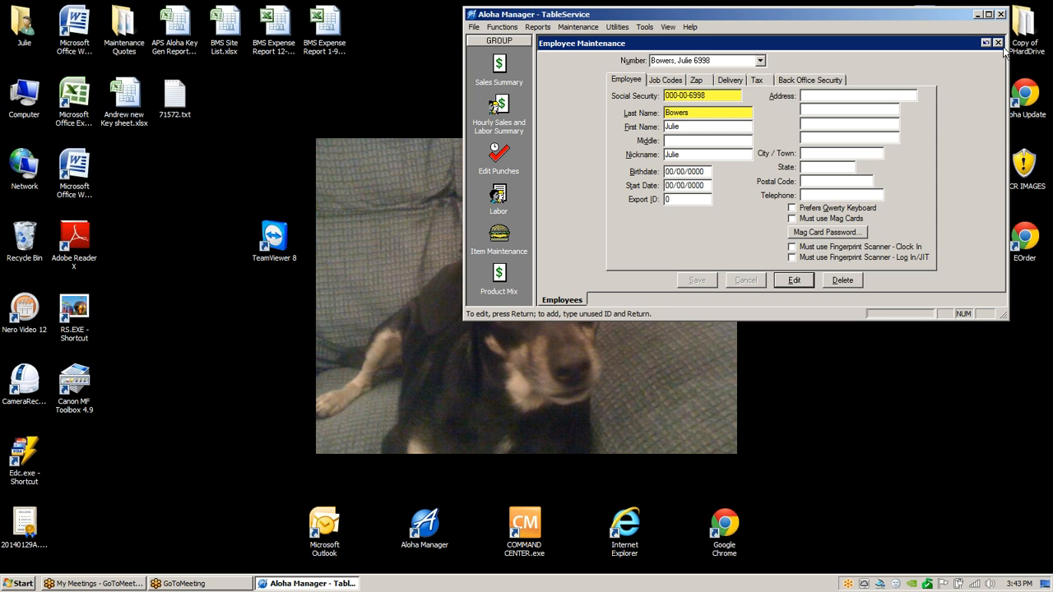
pyautogui.click(997, 42)
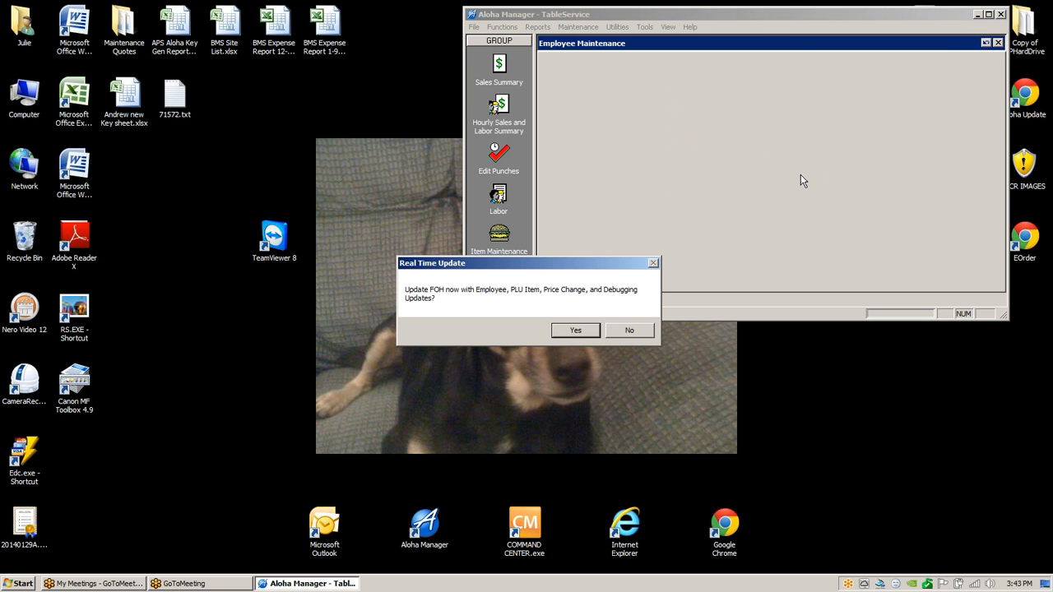
pyautogui.click(576, 330)
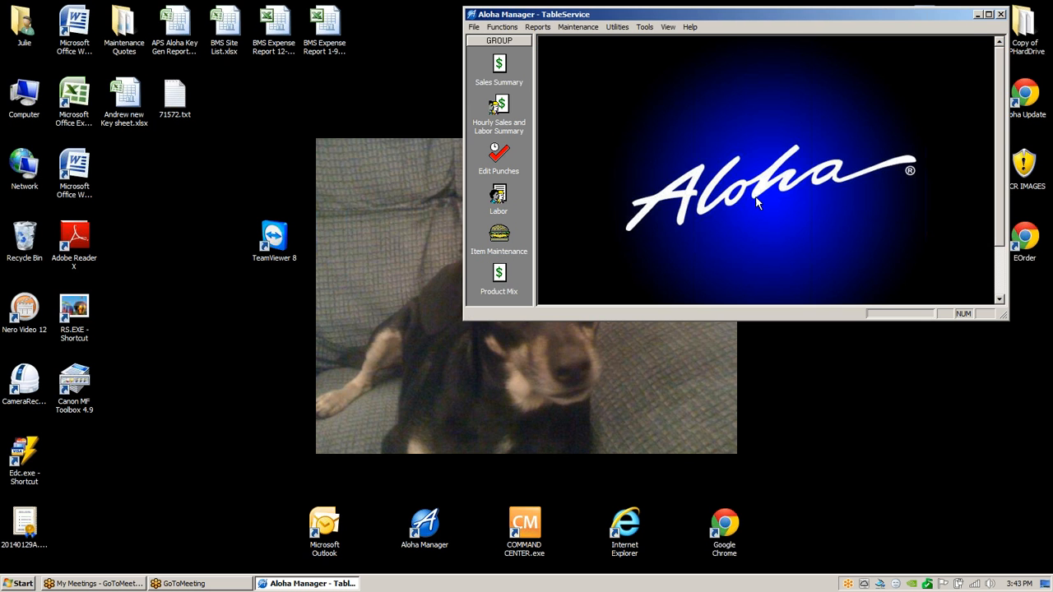
pyautogui.click(988, 15)
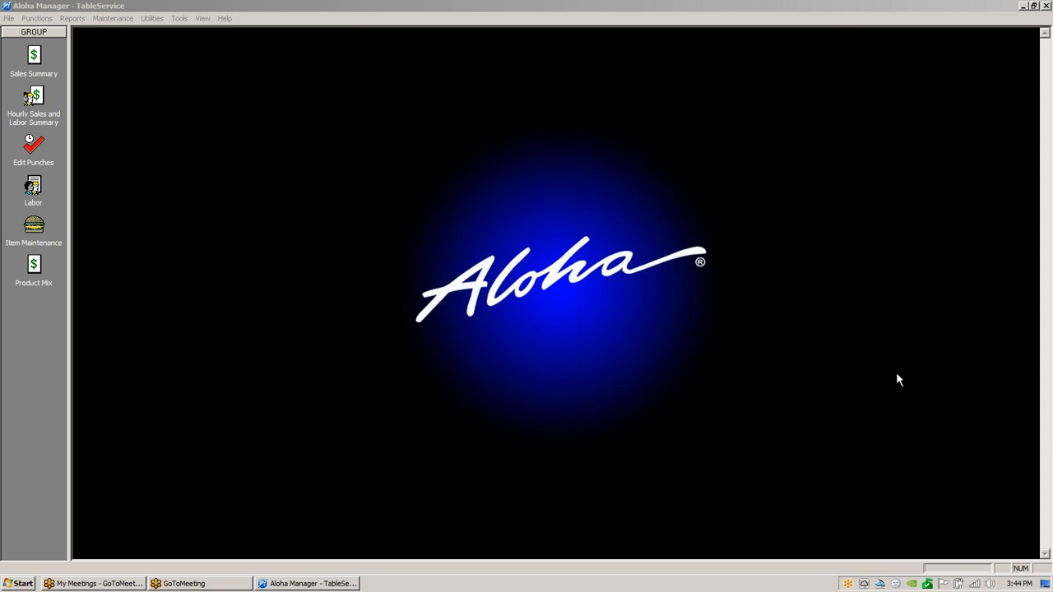
pyautogui.click(114, 19)
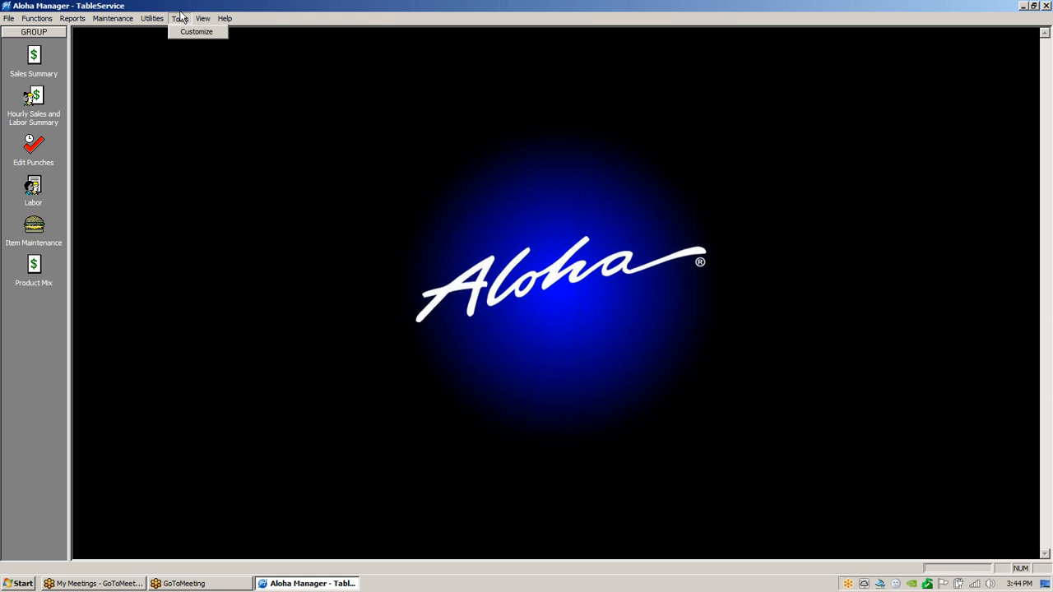
# Open Job Code Maintenance via Maintenance > Labor > Job Codes and load job code 000004 Server.
pyautogui.moveTo(116, 19)
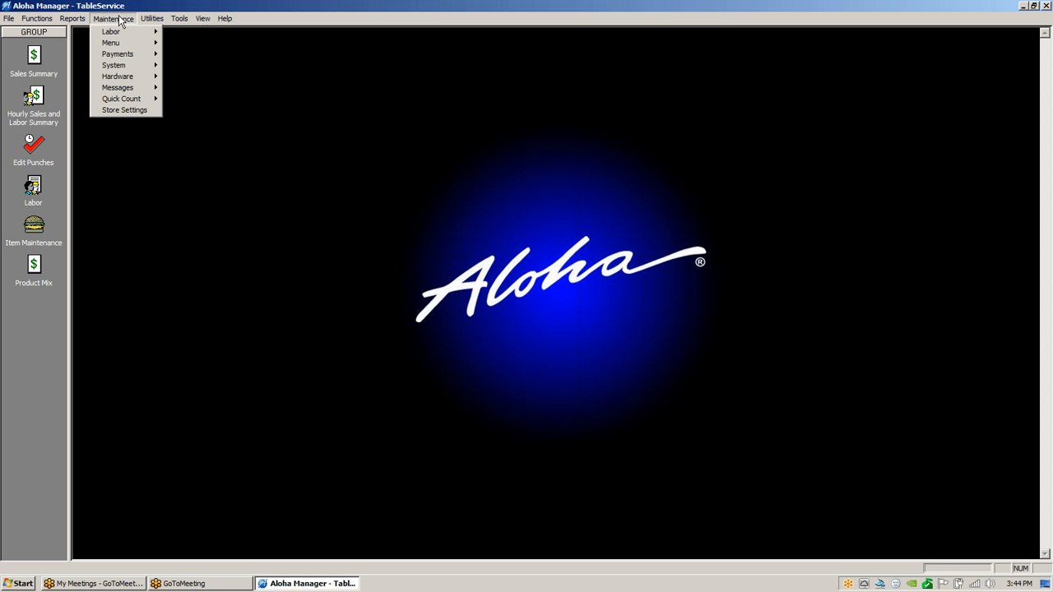
pyautogui.moveTo(124, 37)
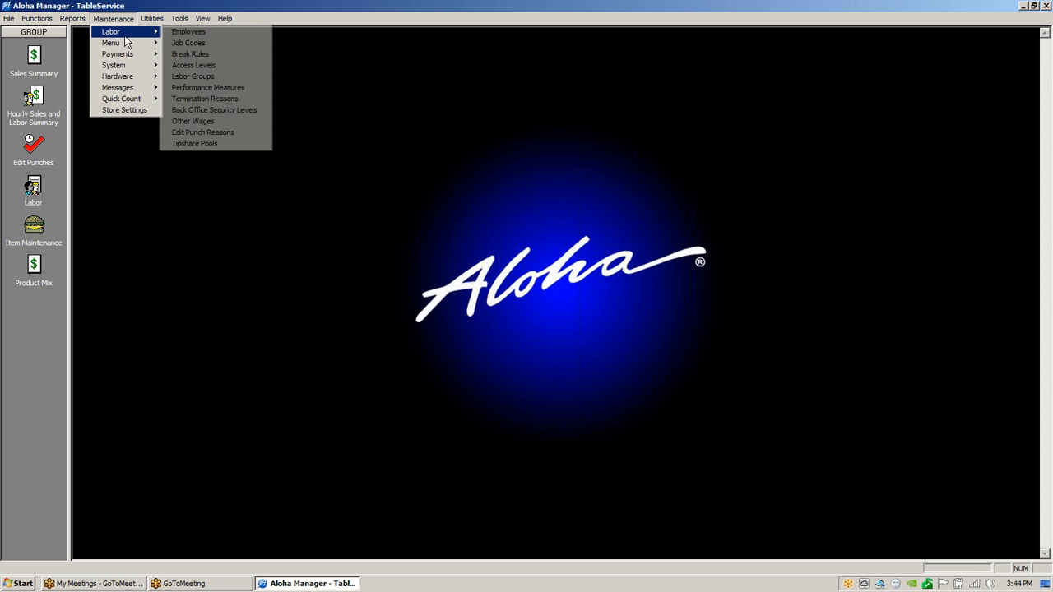
pyautogui.click(186, 42)
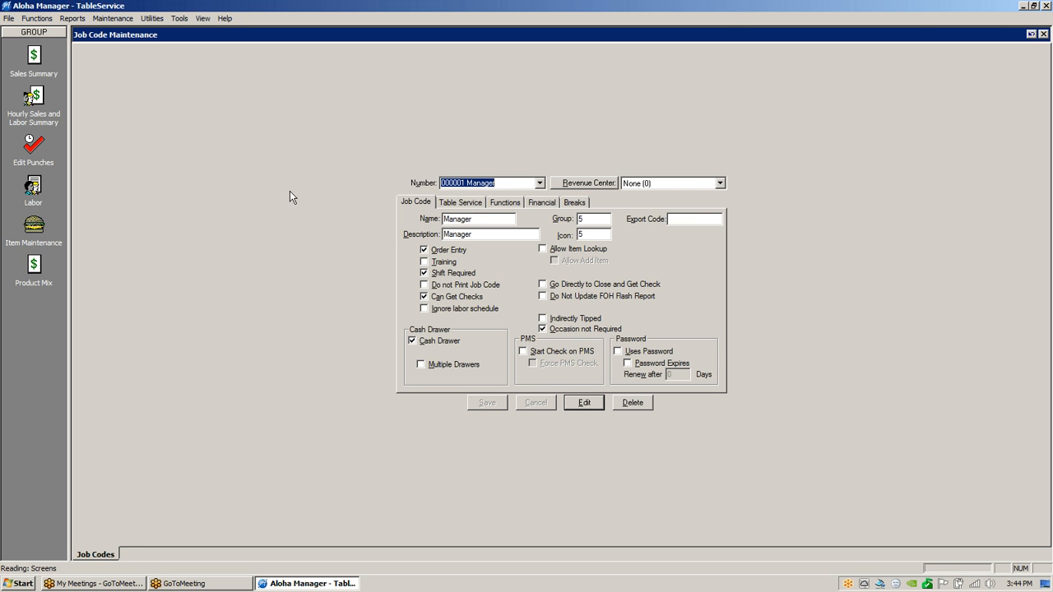
pyautogui.click(539, 183)
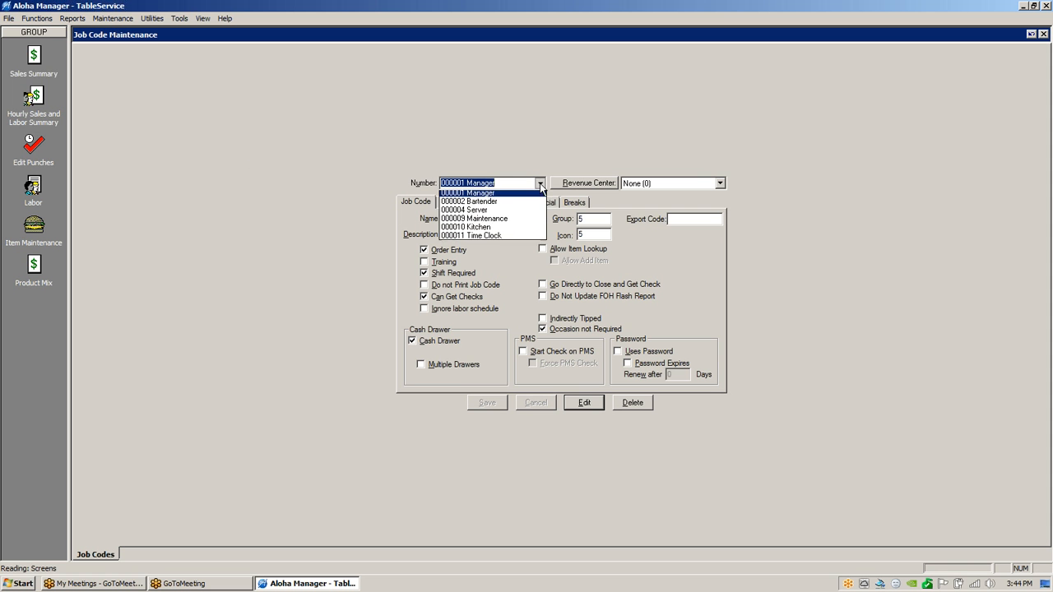
pyautogui.click(483, 218)
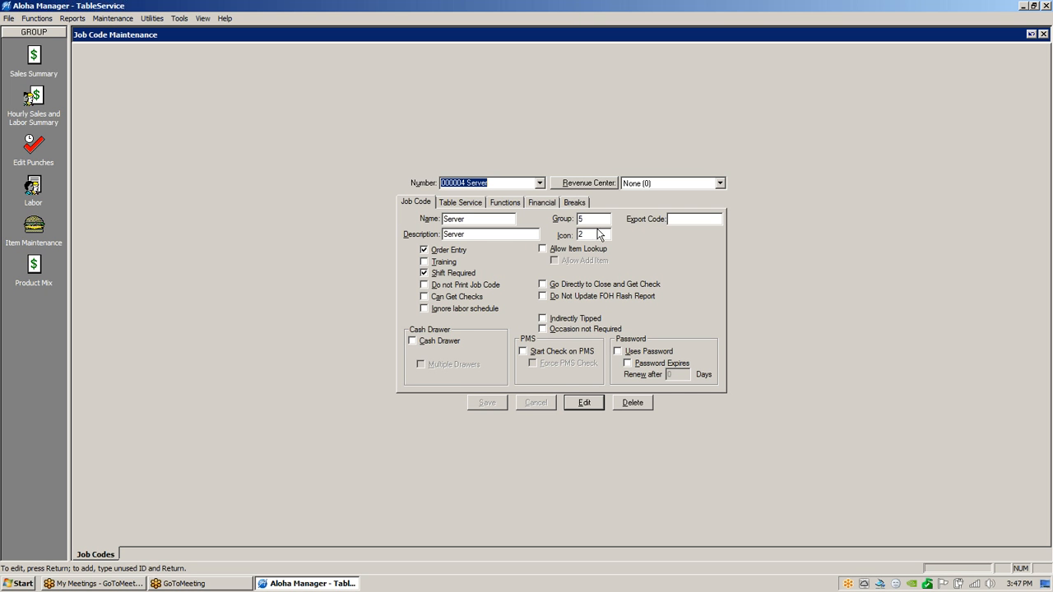
# Open Windows Explorer and browse to the C:\BootDrv\Aloha folder.
pyautogui.rightClick(11, 584)
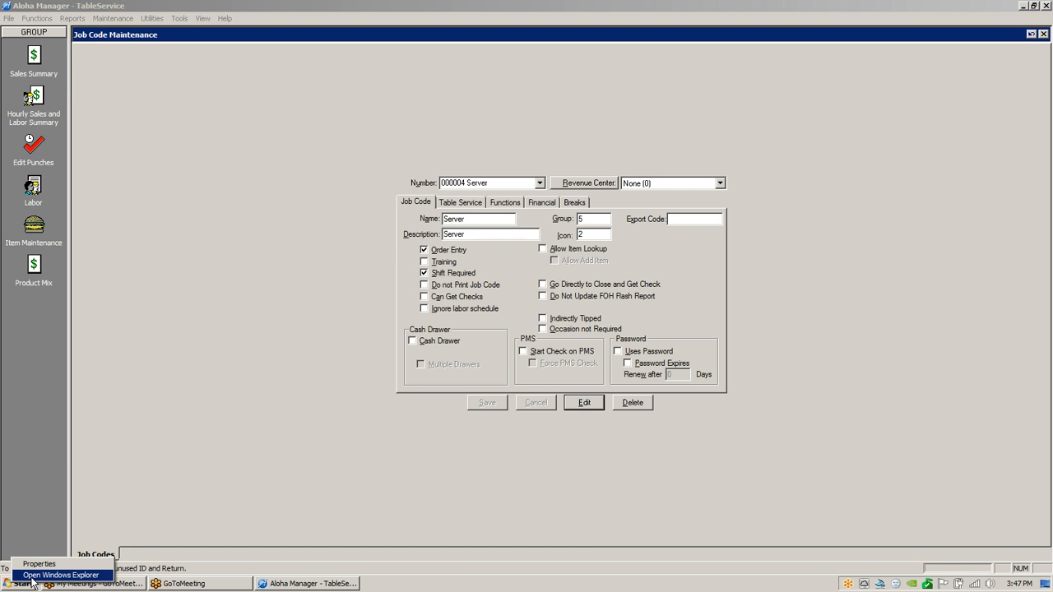
pyautogui.click(34, 575)
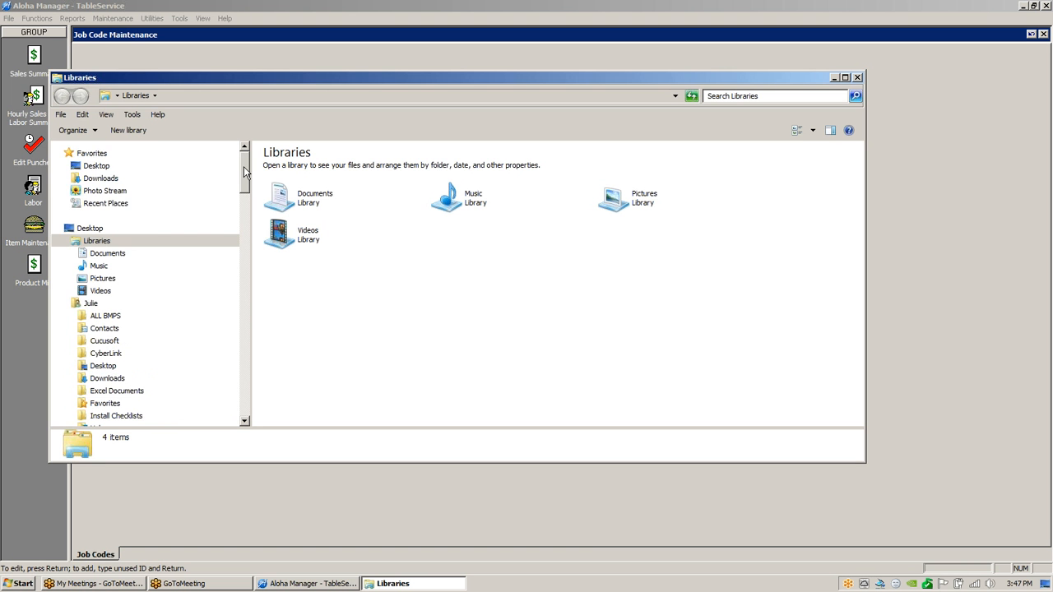
pyautogui.moveTo(244, 166); pyautogui.dragTo(189, 259)
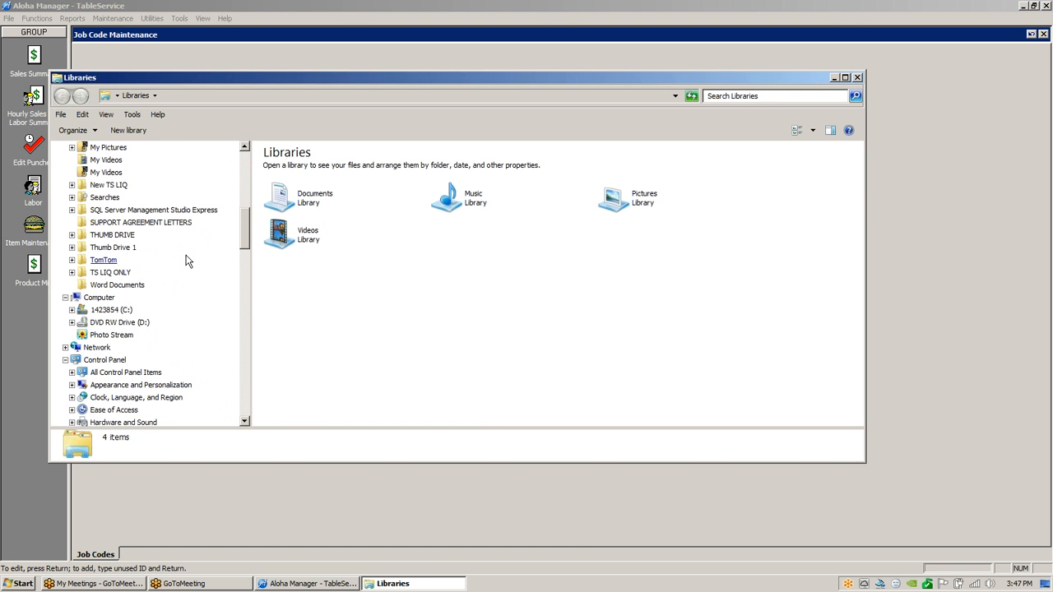
pyautogui.click(111, 310)
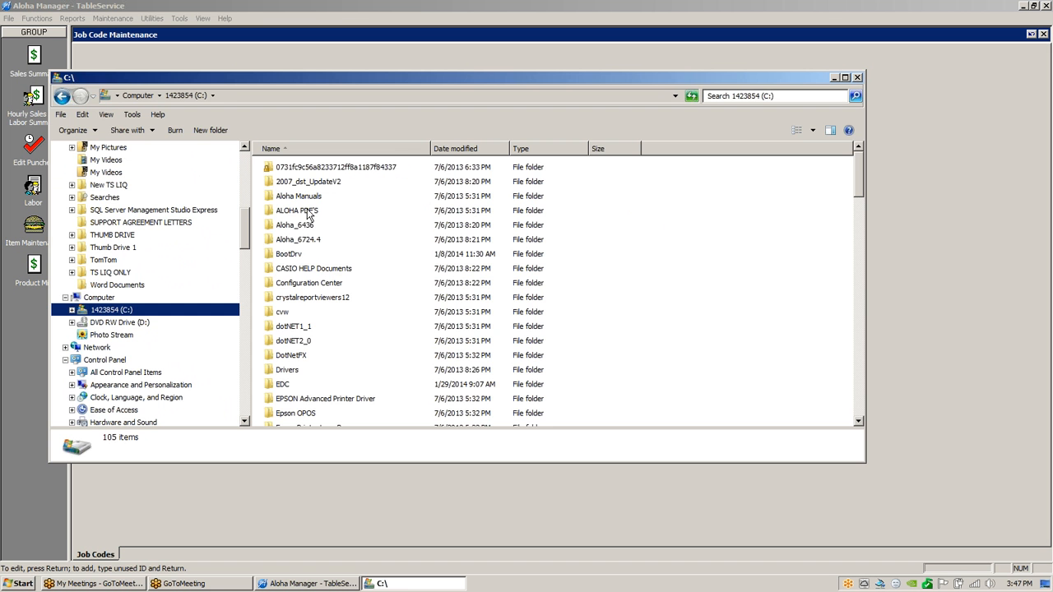
pyautogui.doubleClick(290, 256)
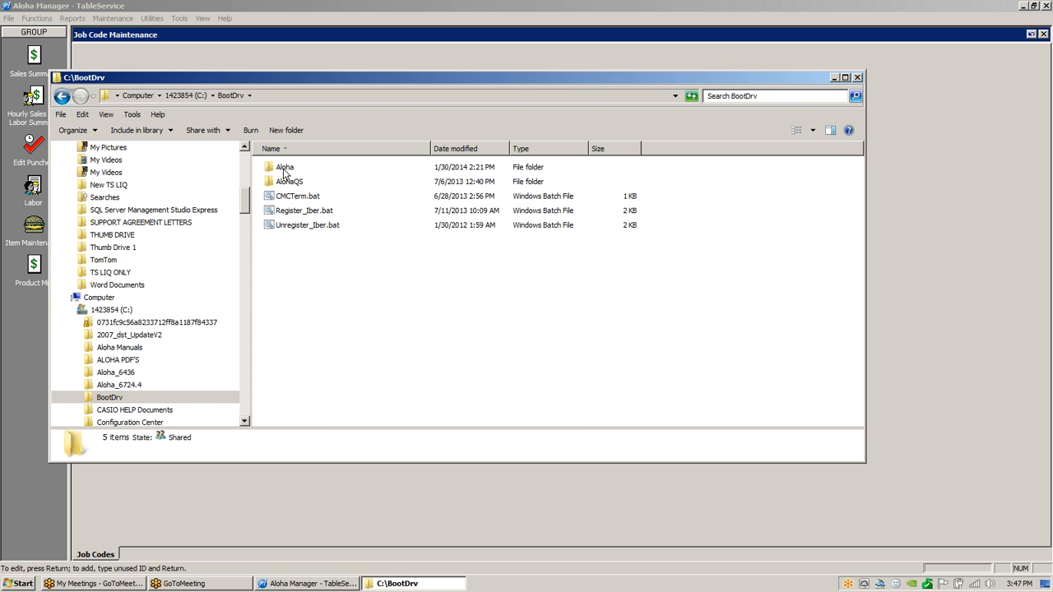
pyautogui.doubleClick(288, 169)
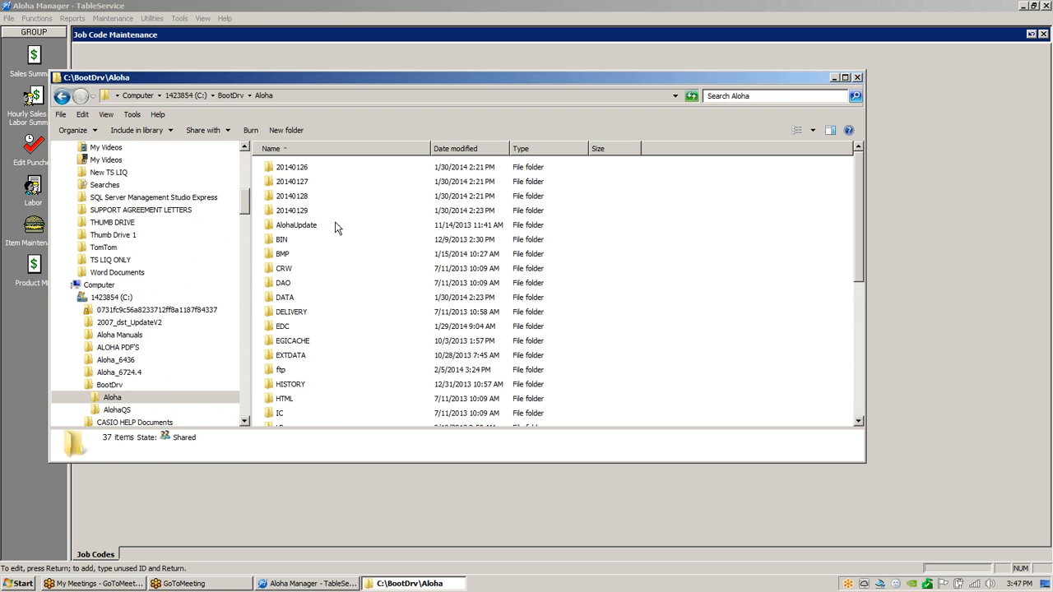
# Browse the 731 icon images in the BMP folder, then close the Explorer window.
pyautogui.doubleClick(292, 255)
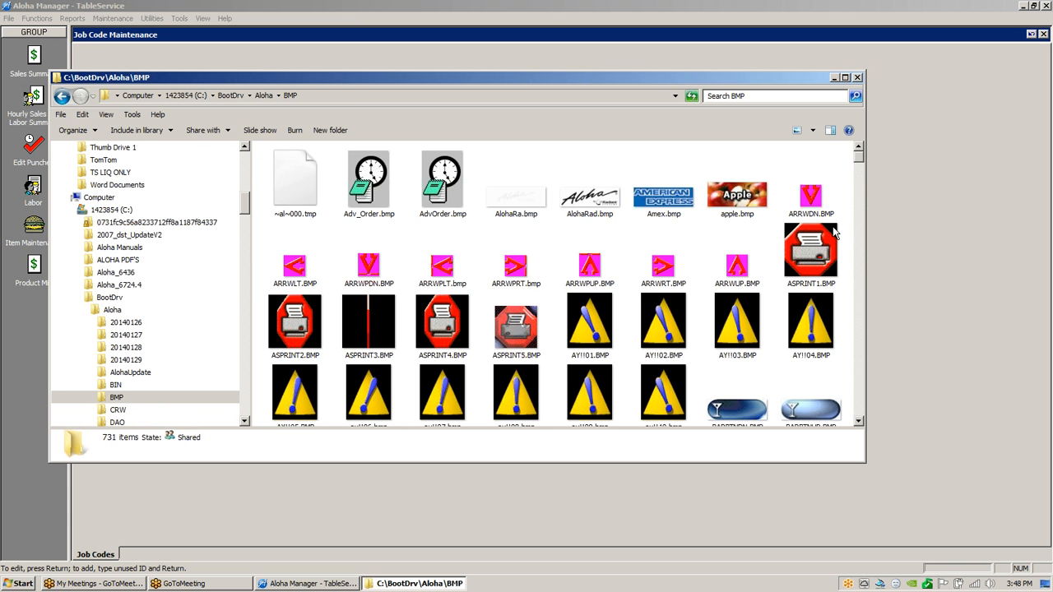
pyautogui.moveTo(859, 422); pyautogui.dragTo(858, 421)
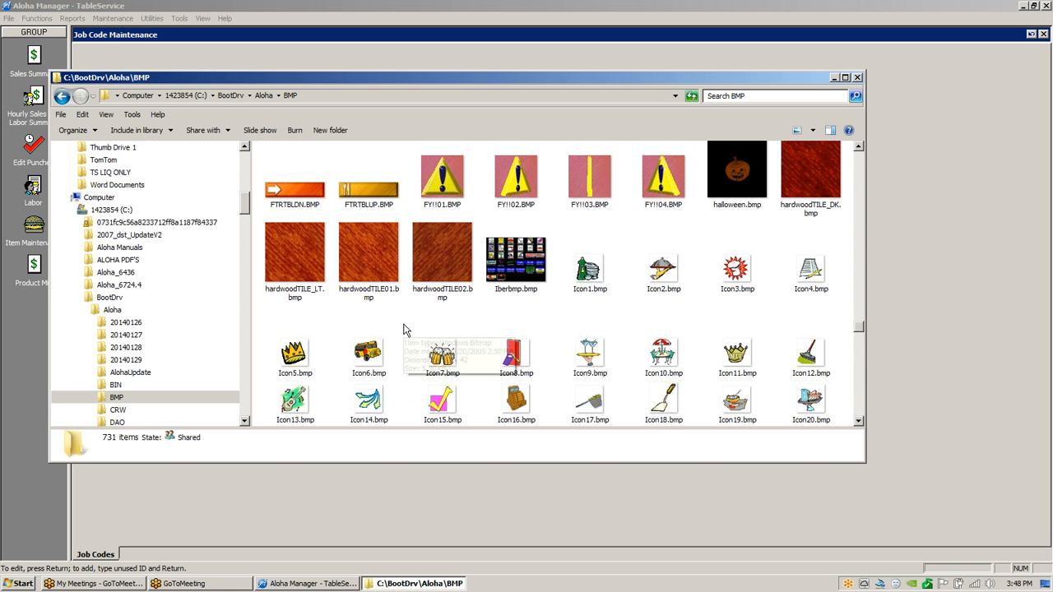
pyautogui.click(65, 117)
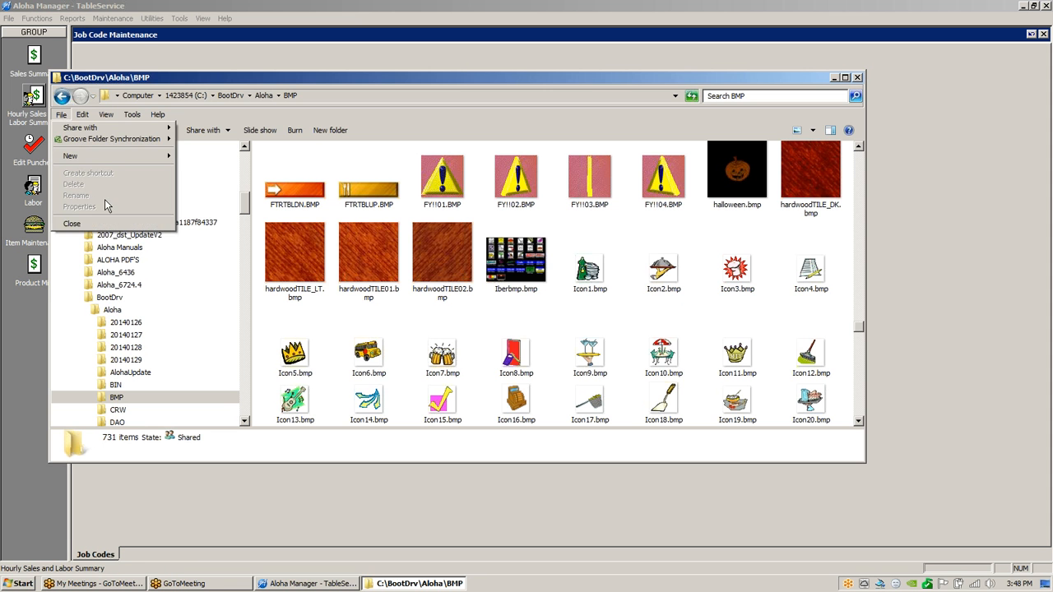
pyautogui.click(102, 224)
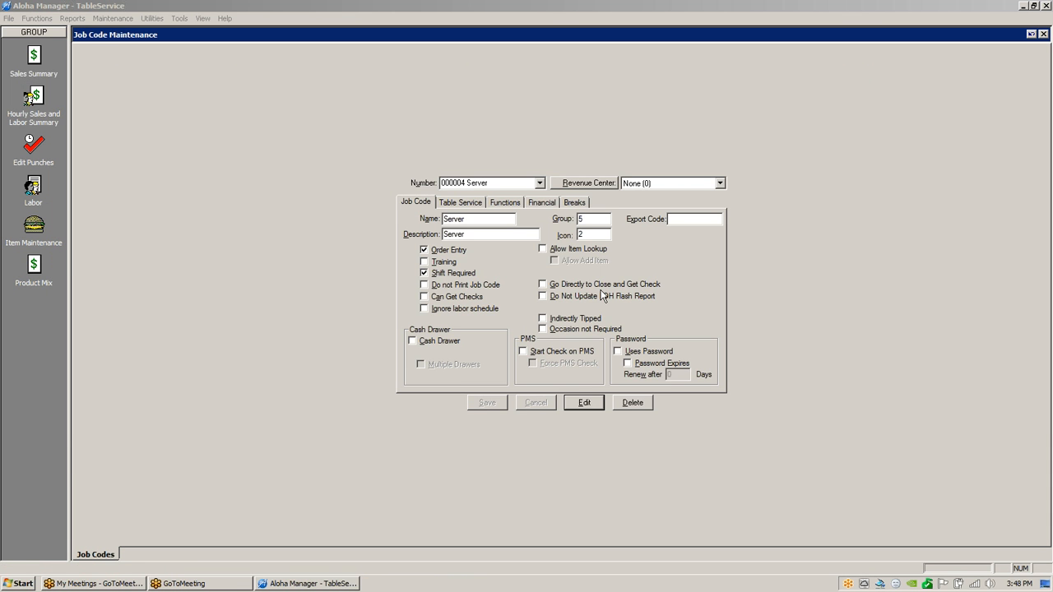
# Show the Server job code's Table Service settings and drop down its Check Type list.
pyautogui.click(467, 203)
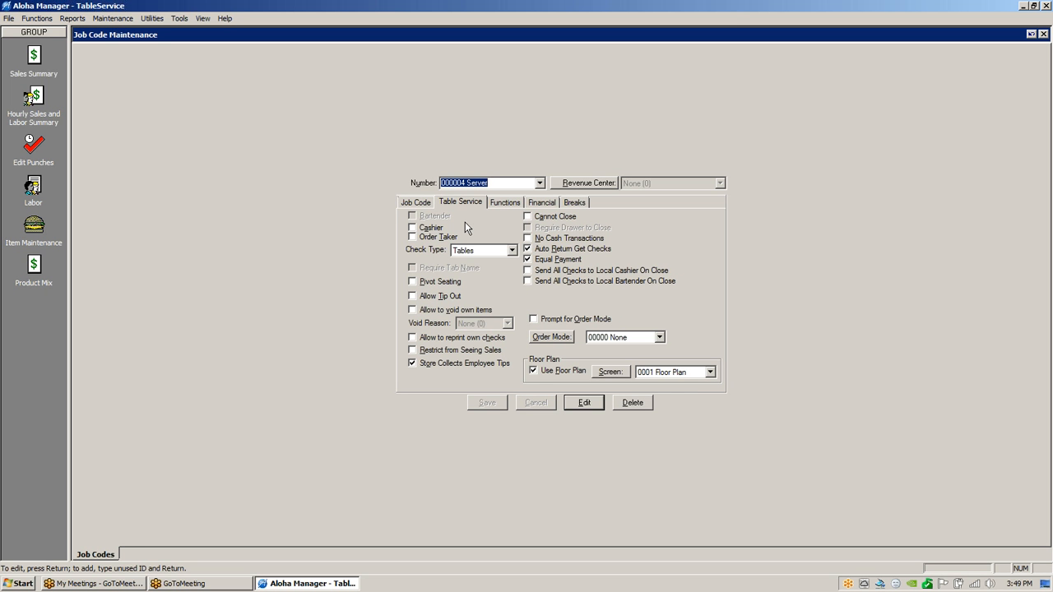
pyautogui.click(510, 249)
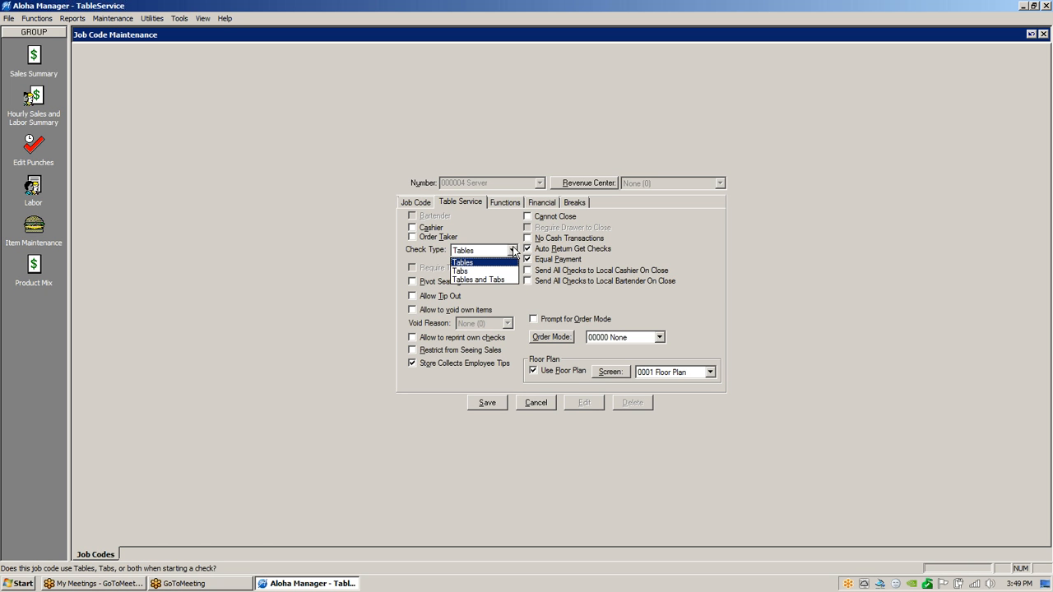
# Choose Tables again in the Check Type list.
pyautogui.click(471, 263)
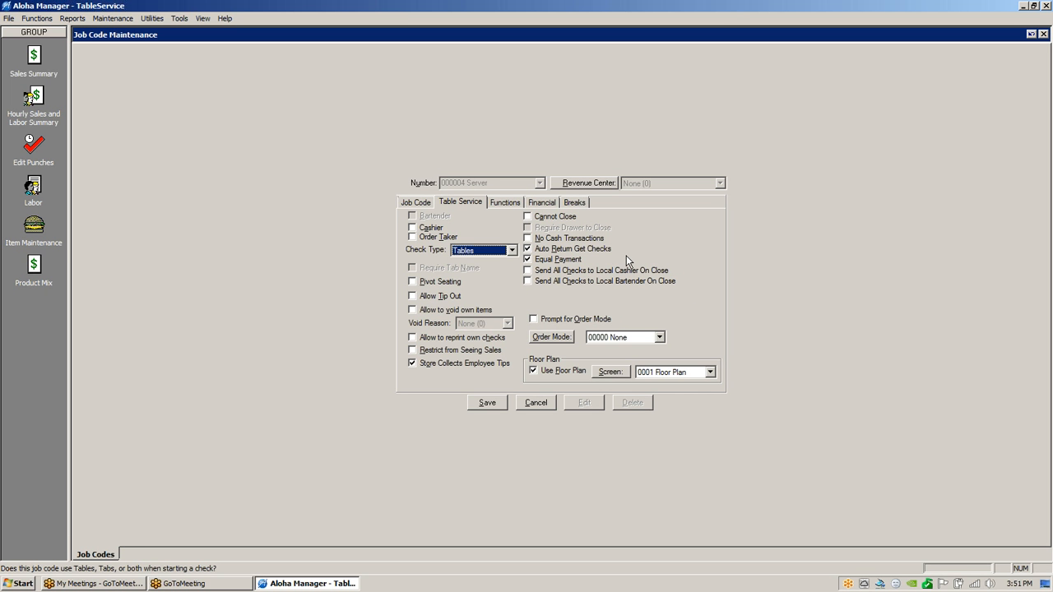
# Show the Server job code's Functions settings: Team Get Check, Transfer and Rapid Access, all unticked.
pyautogui.click(417, 203)
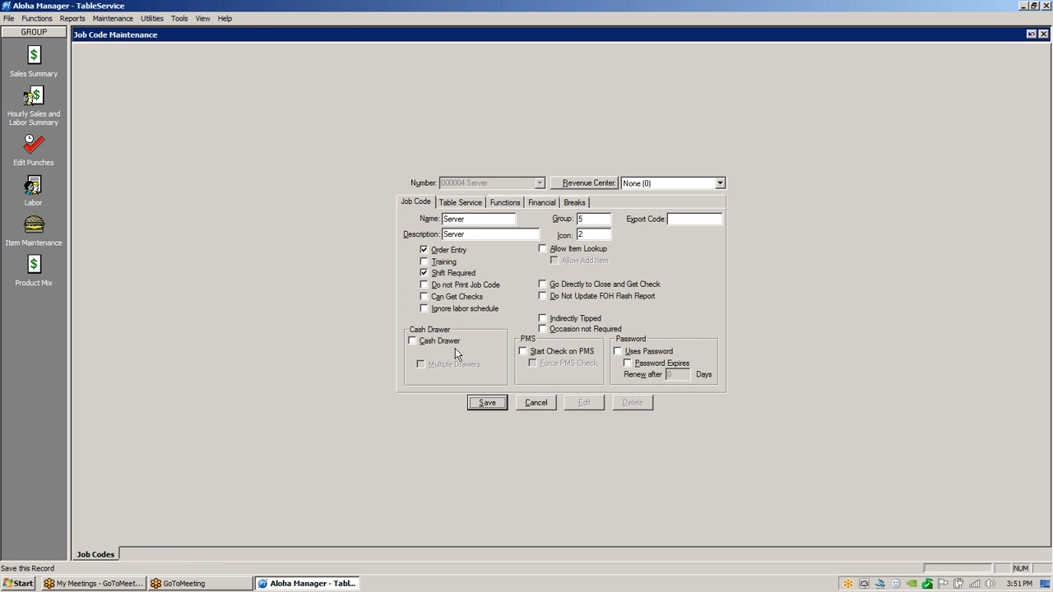
pyautogui.click(466, 203)
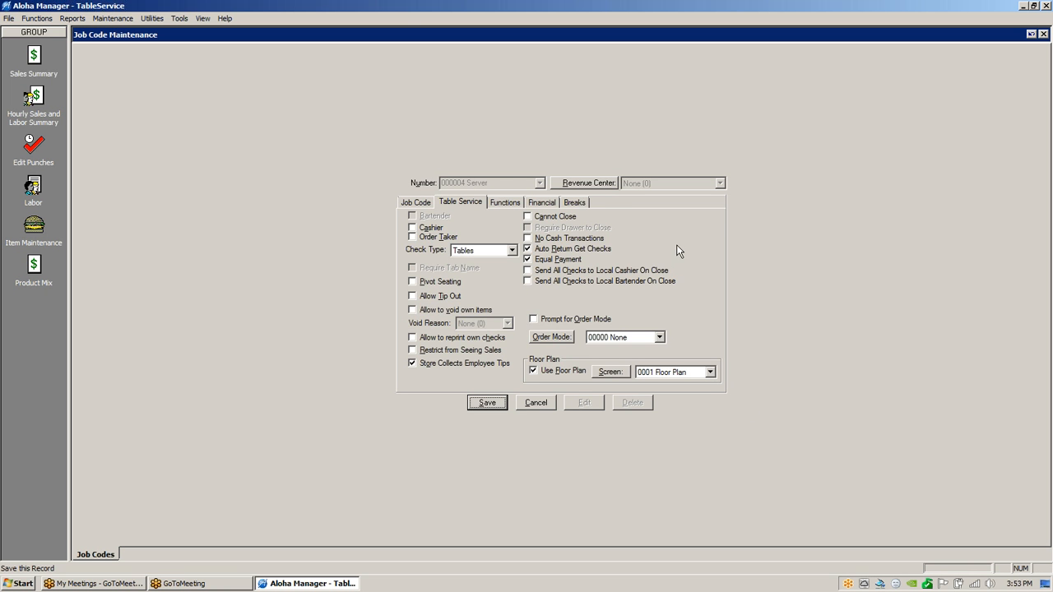
pyautogui.click(505, 202)
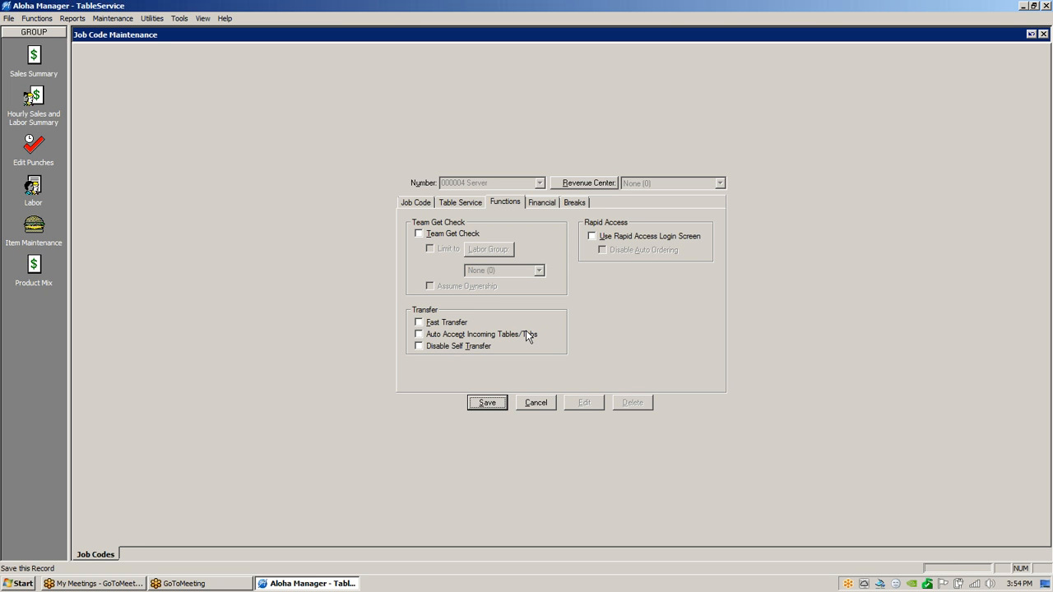
# Show the Server job code's Financial settings: Must Declare Tips, 8.00 global percentage threshold.
pyautogui.click(554, 205)
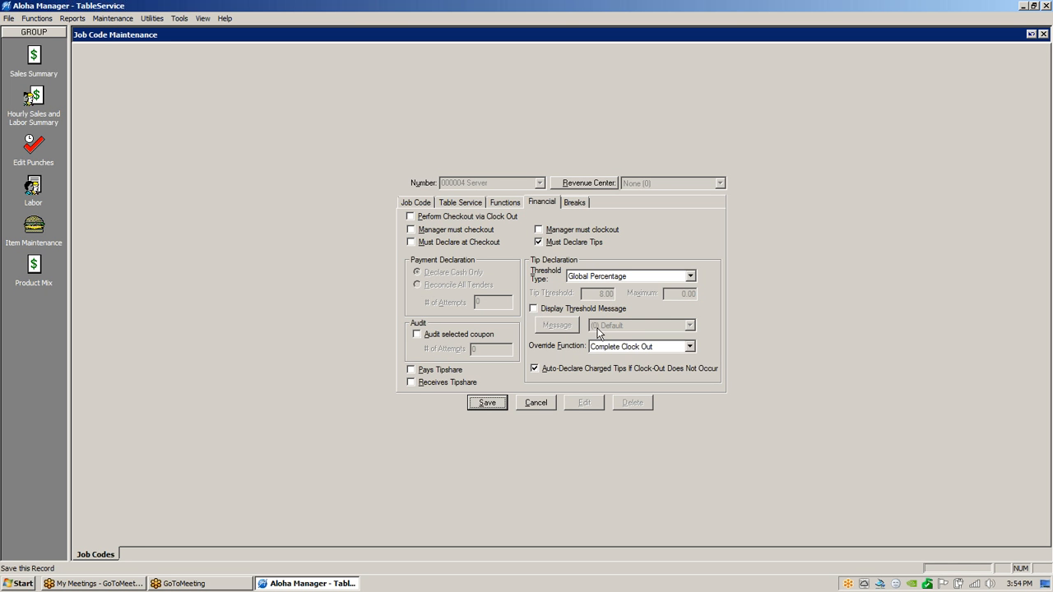
pyautogui.click(534, 368)
# Set the Server job code's Allow Breaks to None and save the record.
pyautogui.click(579, 202)
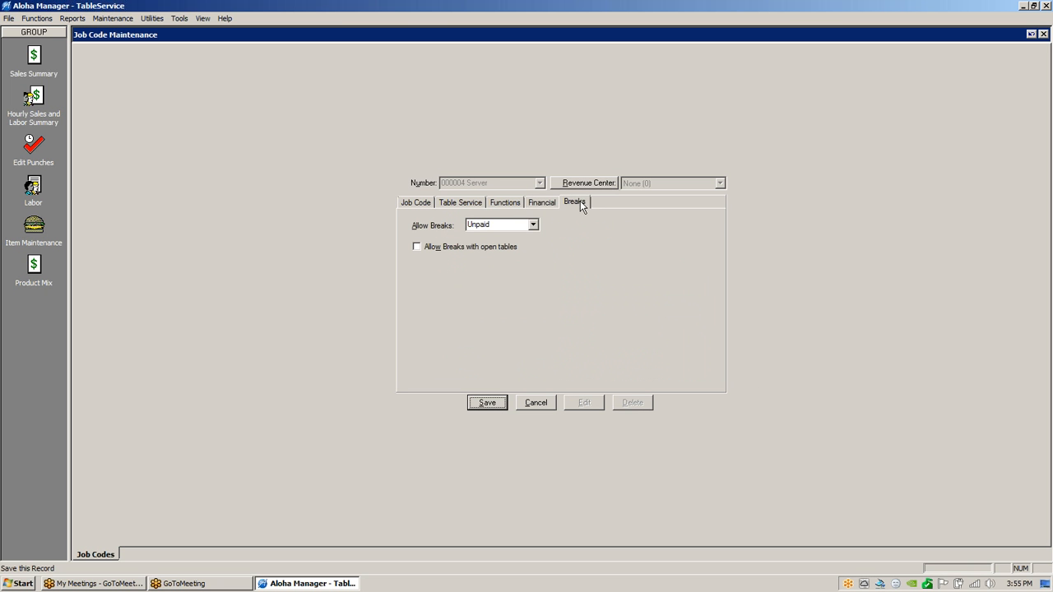
pyautogui.click(534, 224)
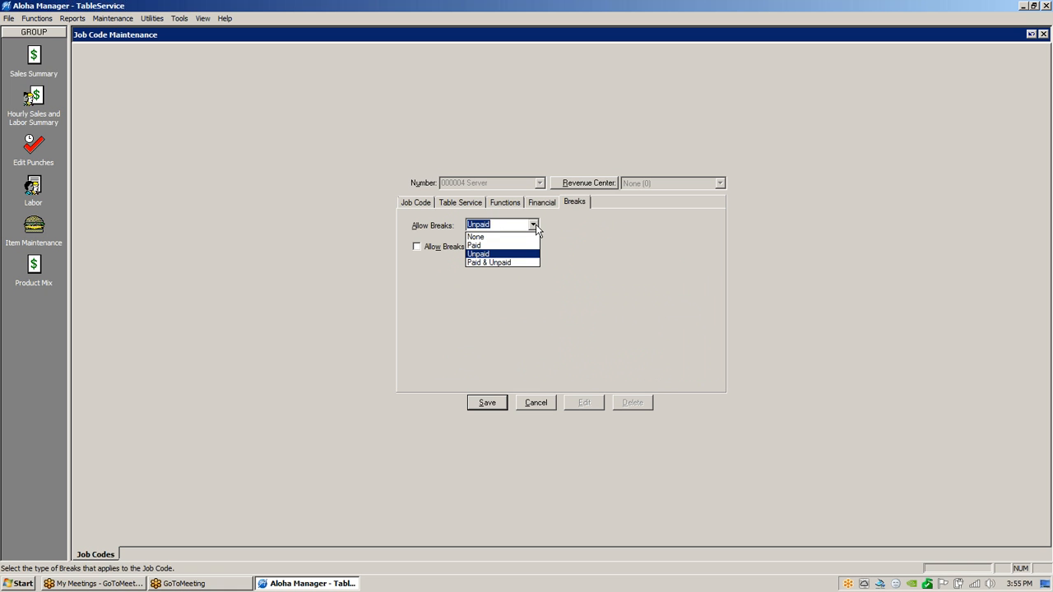
pyautogui.click(483, 237)
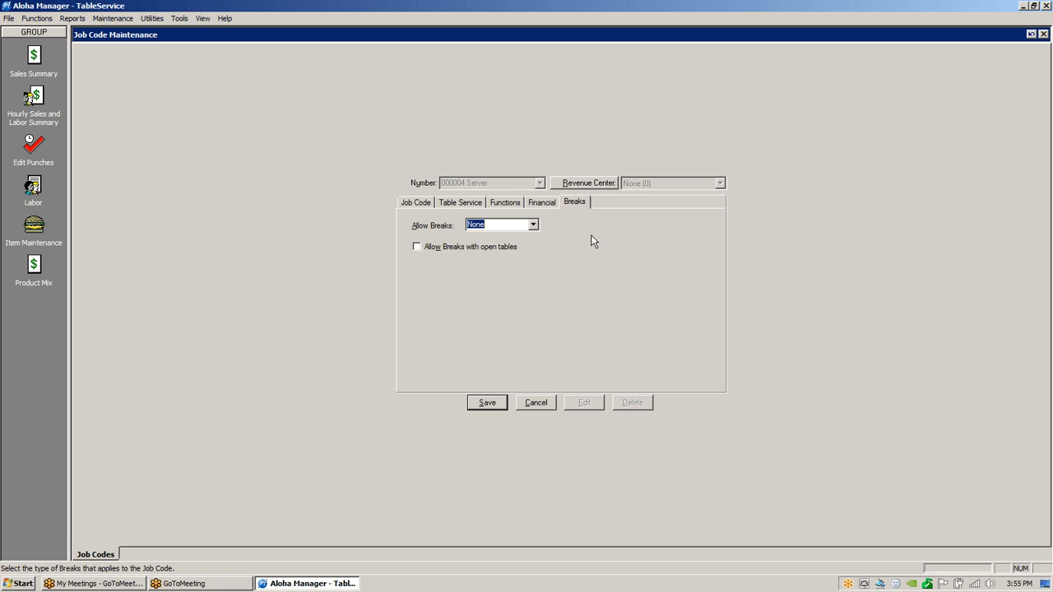
pyautogui.click(487, 403)
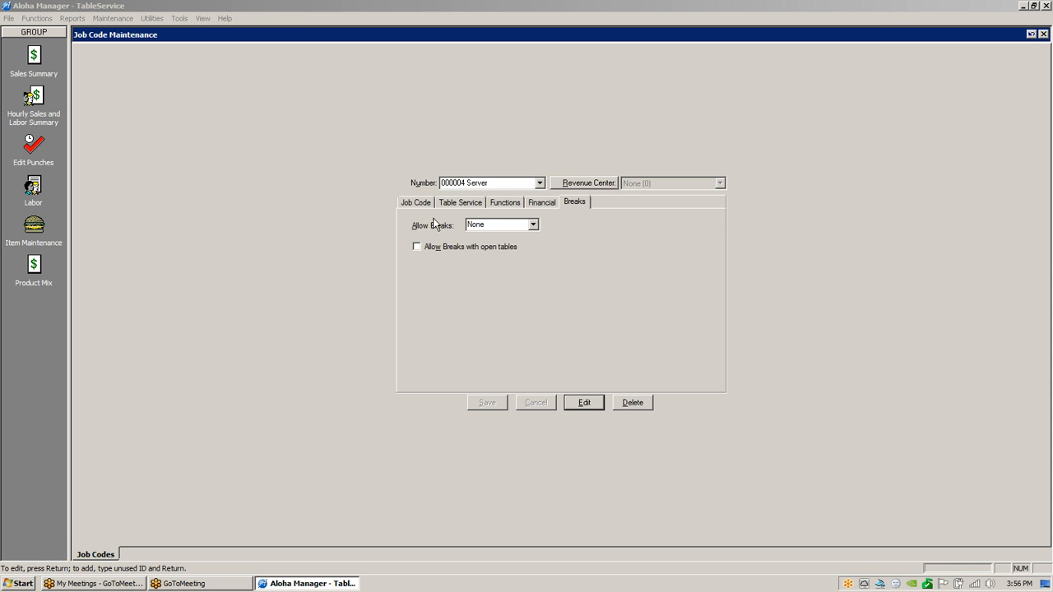
pyautogui.click(107, 16)
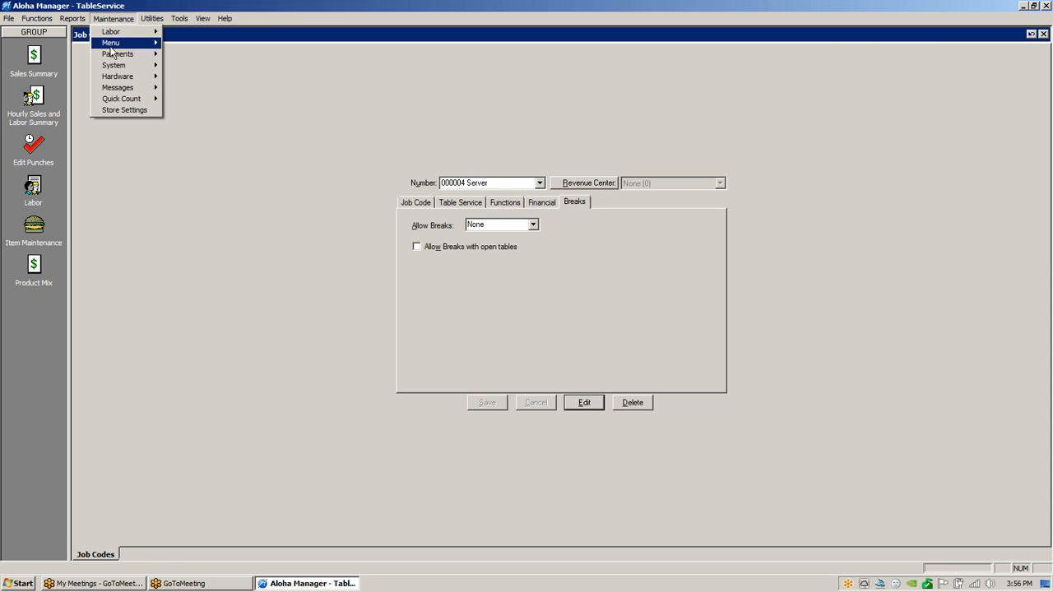
# Open Access Levels Maintenance from Maintenance > Labor, showing level 01 Manager's report permissions.
pyautogui.moveTo(111, 31)
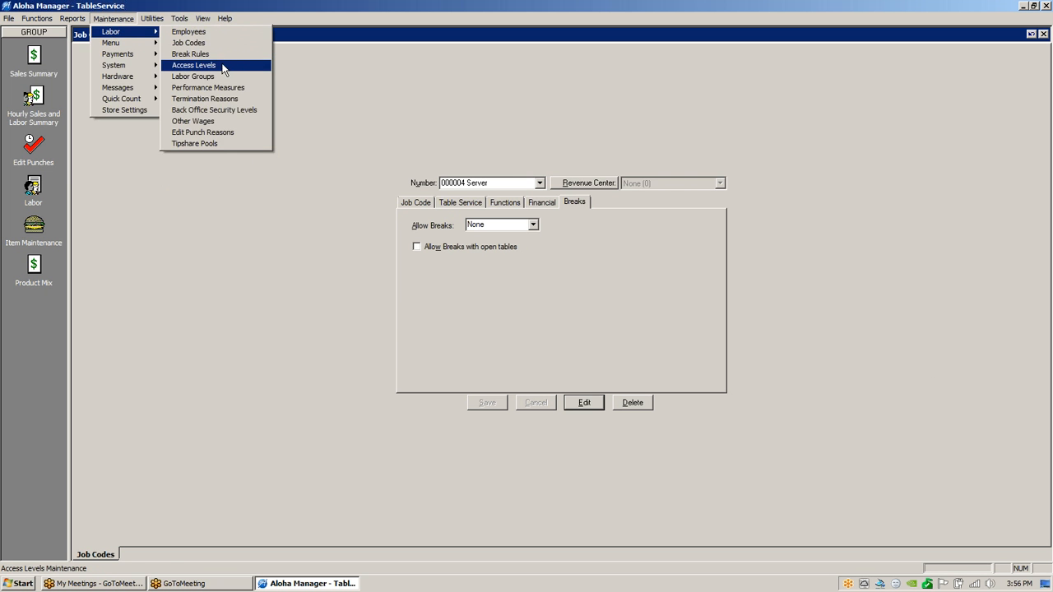
pyautogui.click(225, 65)
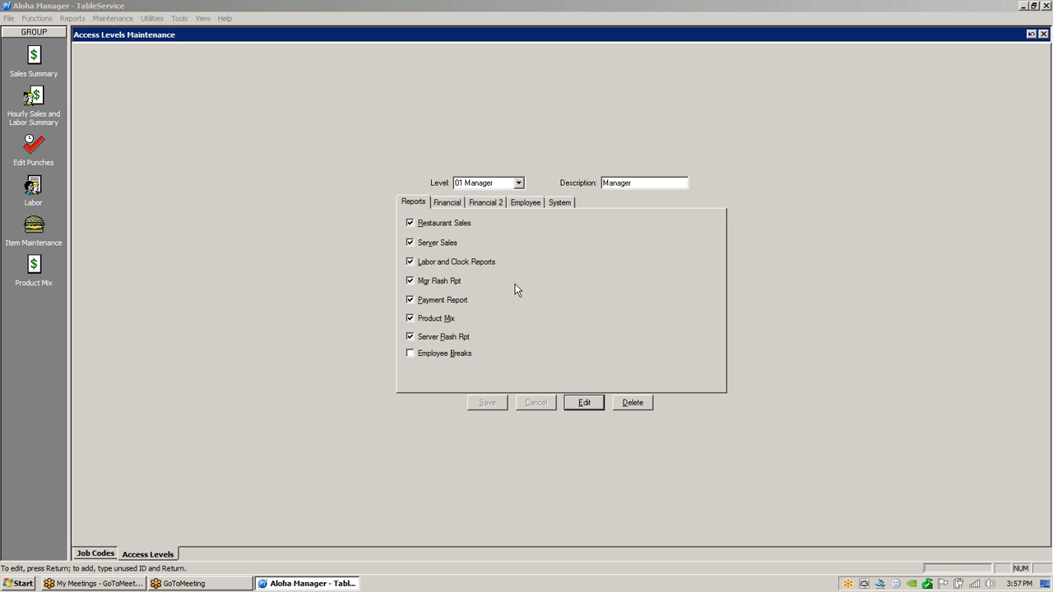
# Keep access level 01 Manager selected and show its Financial permissions.
pyautogui.click(518, 183)
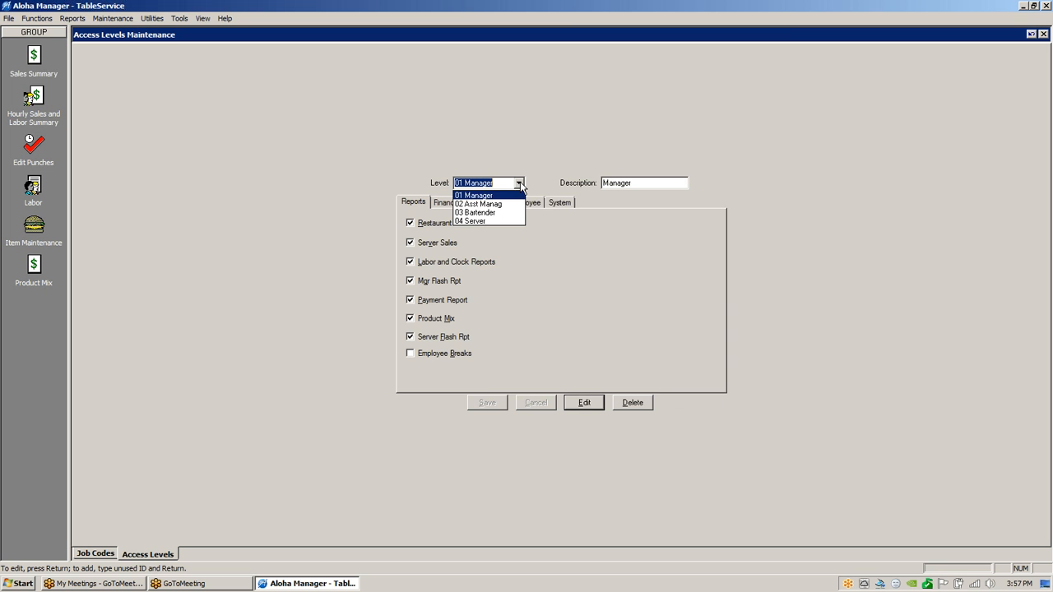
pyautogui.click(469, 197)
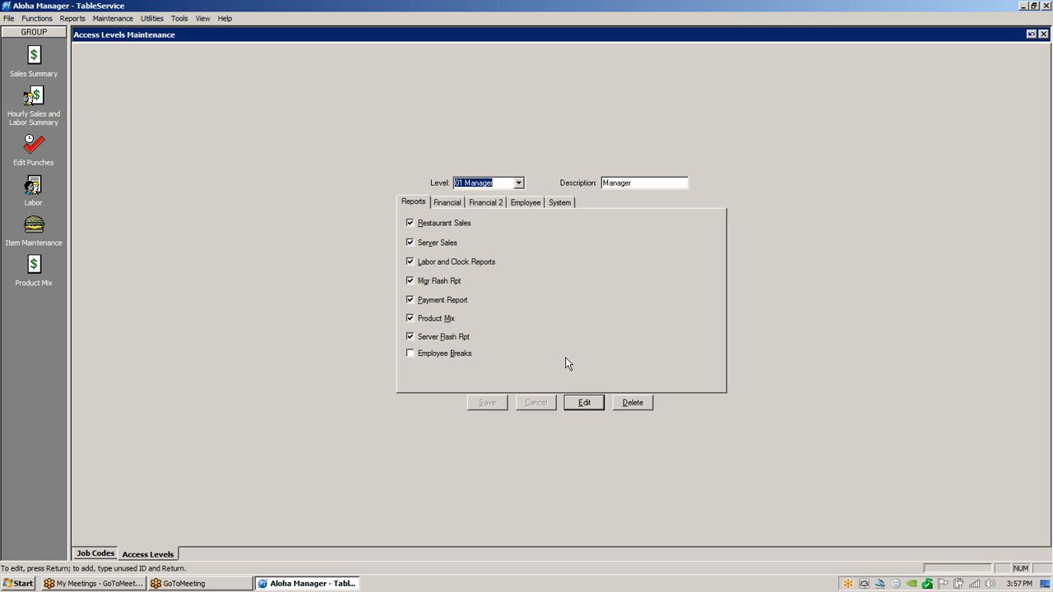
pyautogui.click(448, 204)
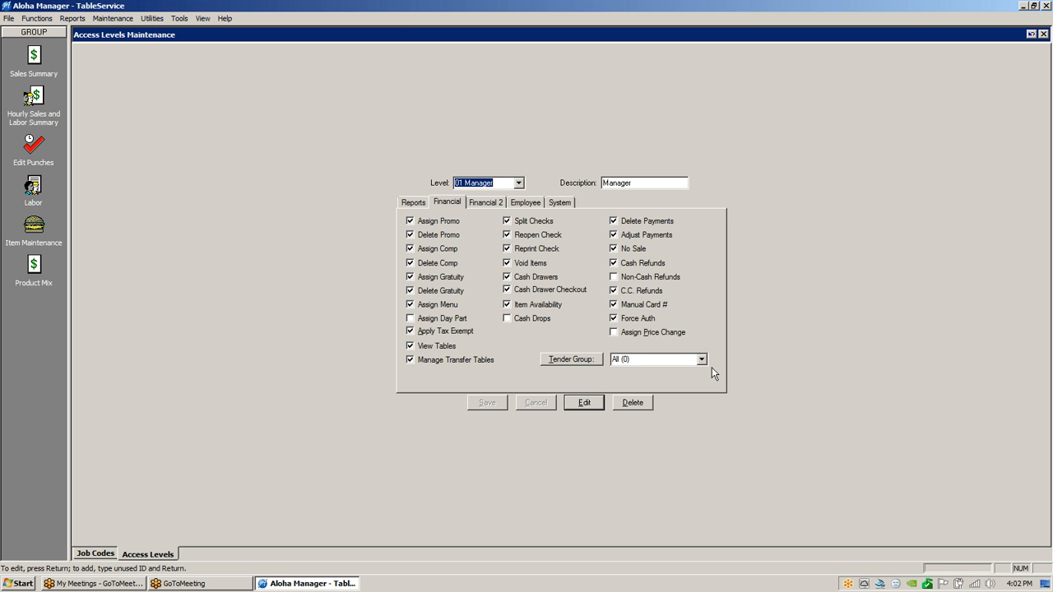
# Show 01 Manager's Financial 2 permissions, where only Override Category Limits is allowed.
pyautogui.click(497, 206)
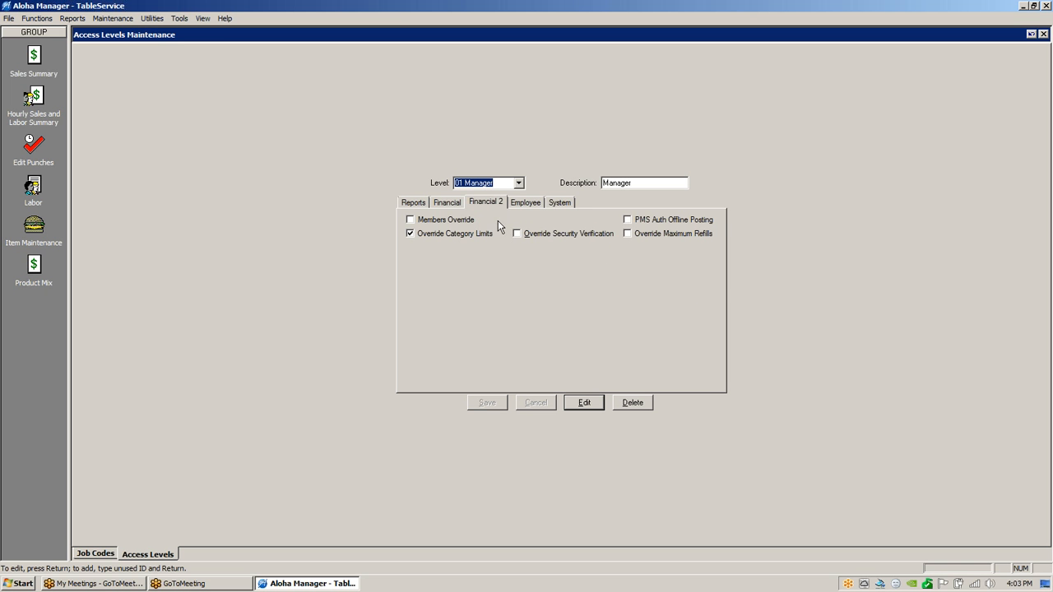
# Show 01 Manager's Employee permissions, such as Approve Clock in, Clear Password and Open Any Drawer.
pyautogui.click(530, 205)
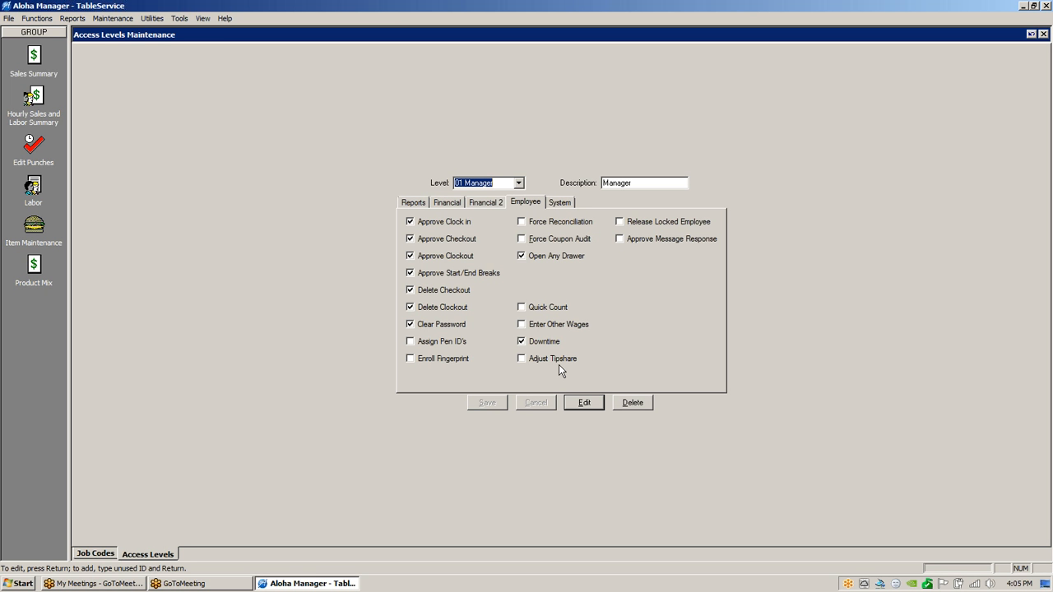
# Show 01 Manager's System permissions: Reroute, Calibration and Query Cash Card allowed, End of Day not.
pyautogui.click(562, 202)
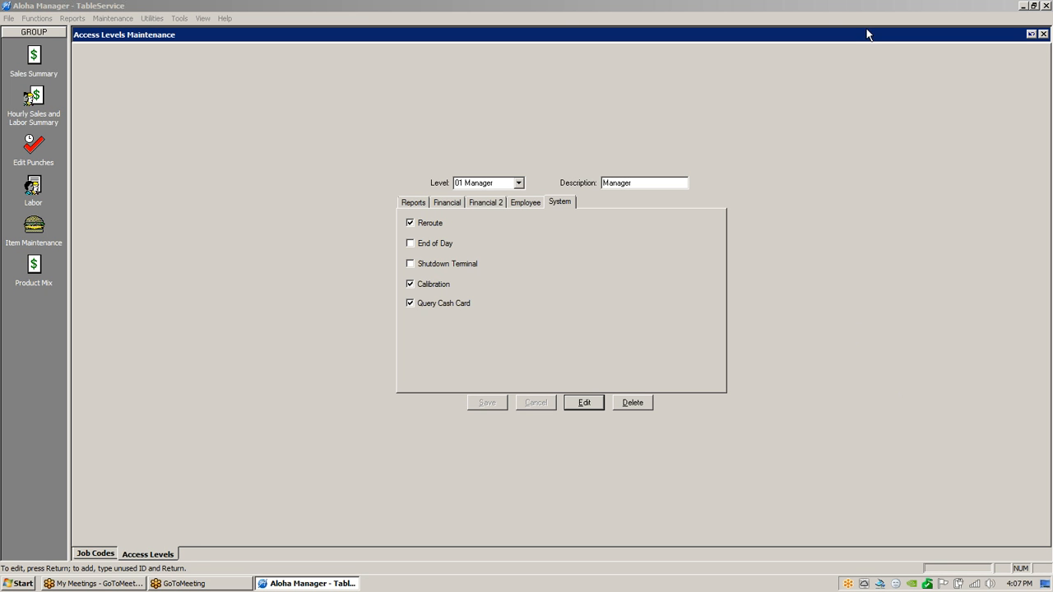
# Close the Access Levels and Job Code Maintenance windows and maximize Aloha Manager.
pyautogui.doubleClick(984, 12)
pyautogui.click(989, 42)
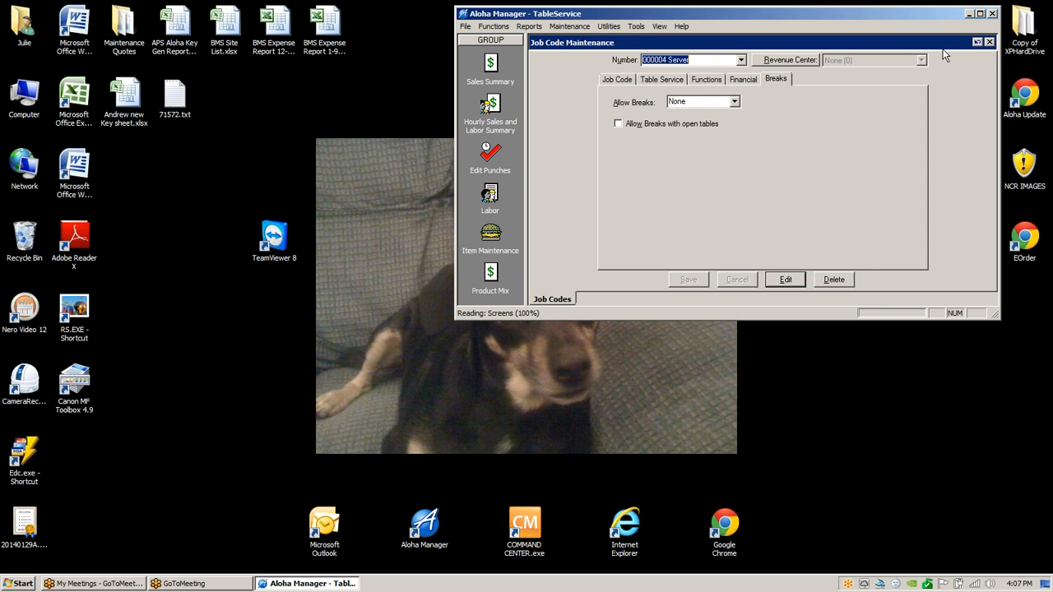
pyautogui.click(989, 42)
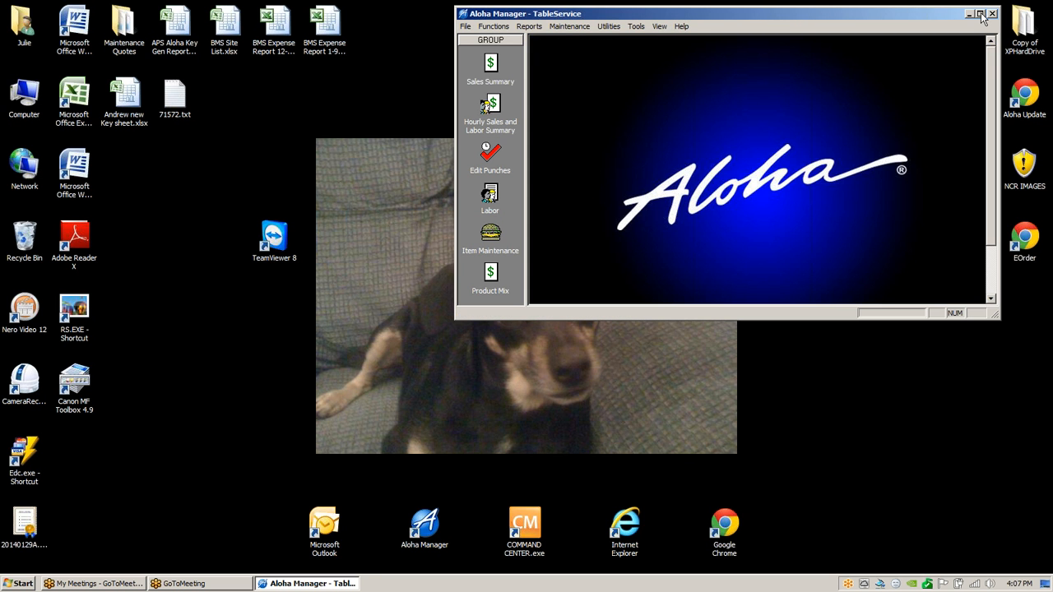
pyautogui.click(980, 14)
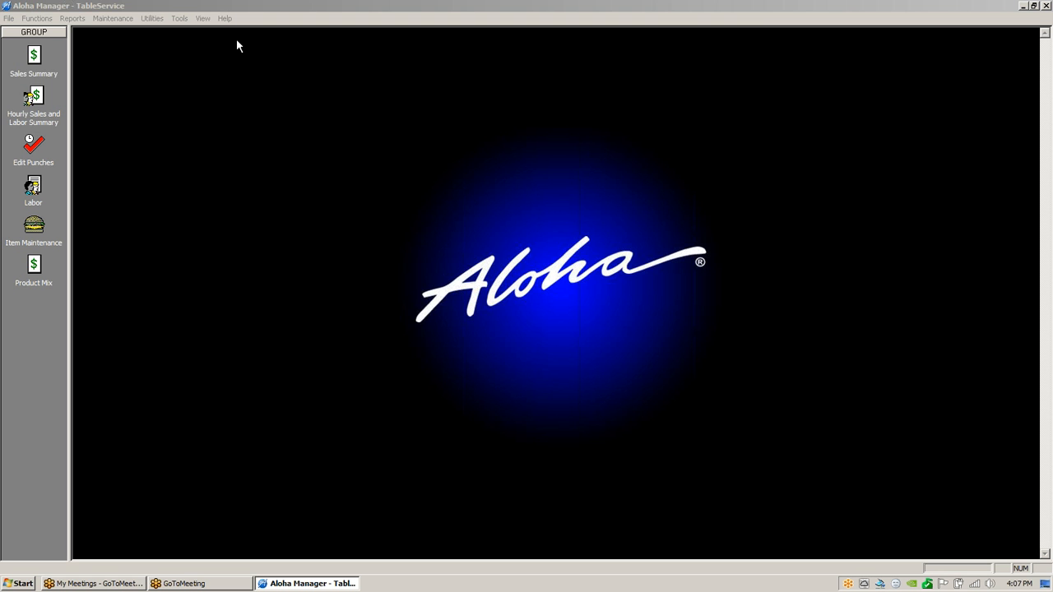
# Open Category Maintenance via Maintenance > Menu > Categories, showing category 00001 FOOD.
pyautogui.click(118, 19)
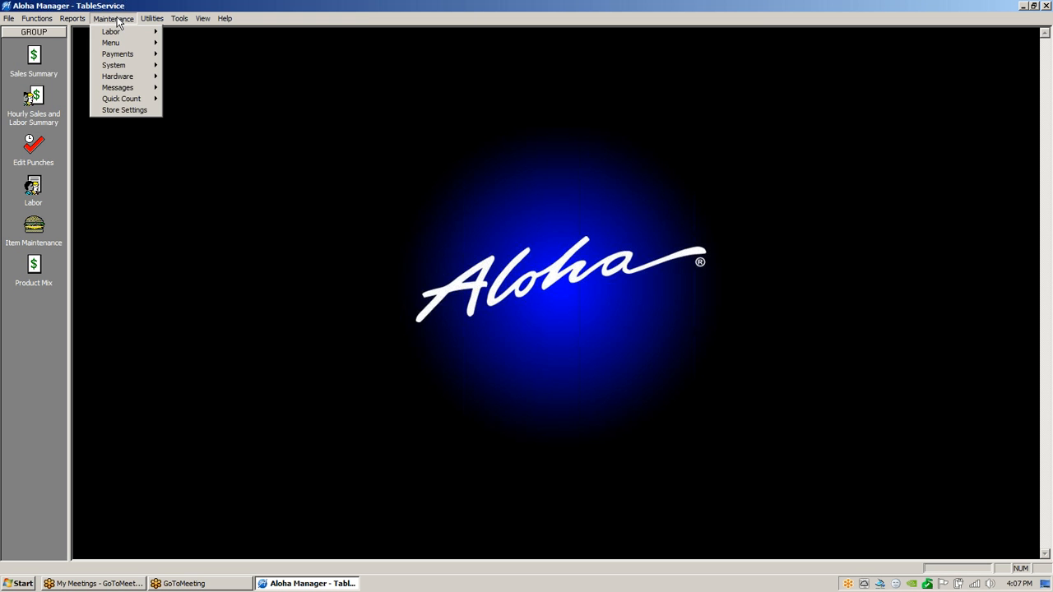
pyautogui.moveTo(114, 45)
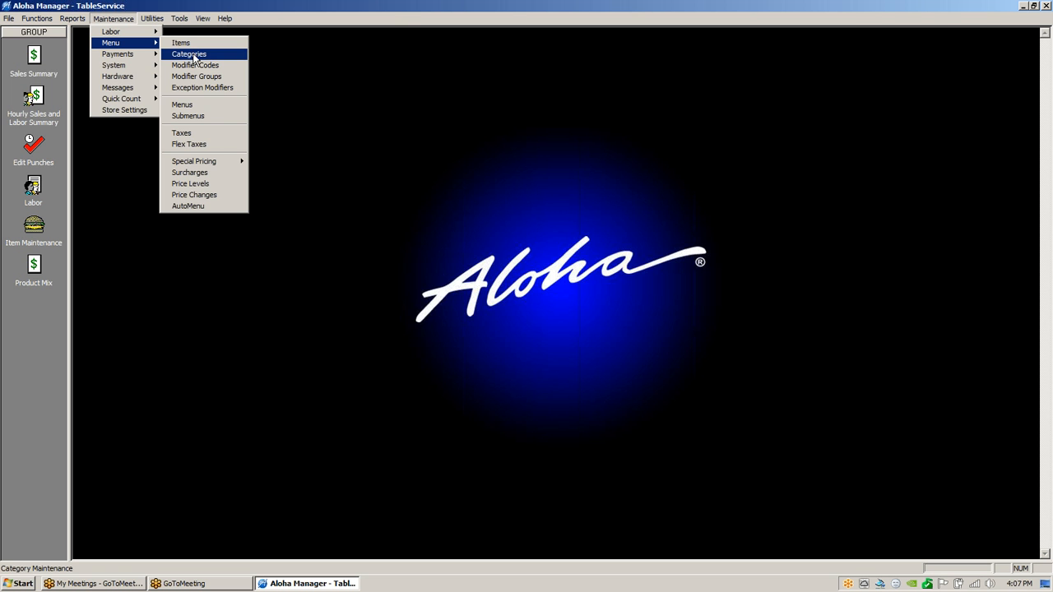
pyautogui.click(194, 55)
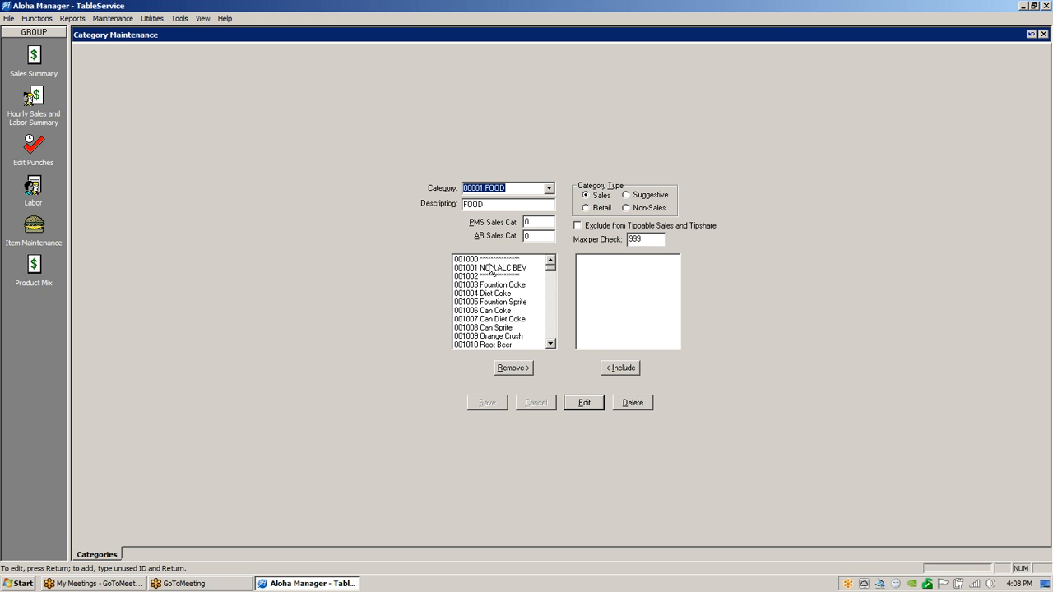
# Remove items 001000–001010 (NON ALC BEV to Root Beer) from the FOOD category and save.
pyautogui.press('Return')
pyautogui.moveTo(478, 283); pyautogui.dragTo(480, 346)
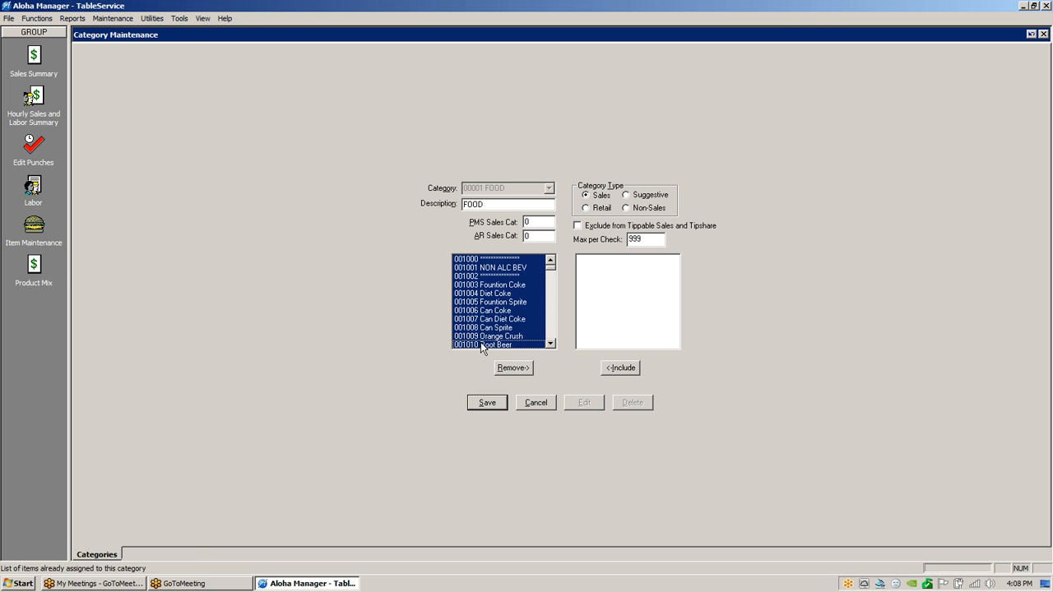
pyautogui.click(517, 369)
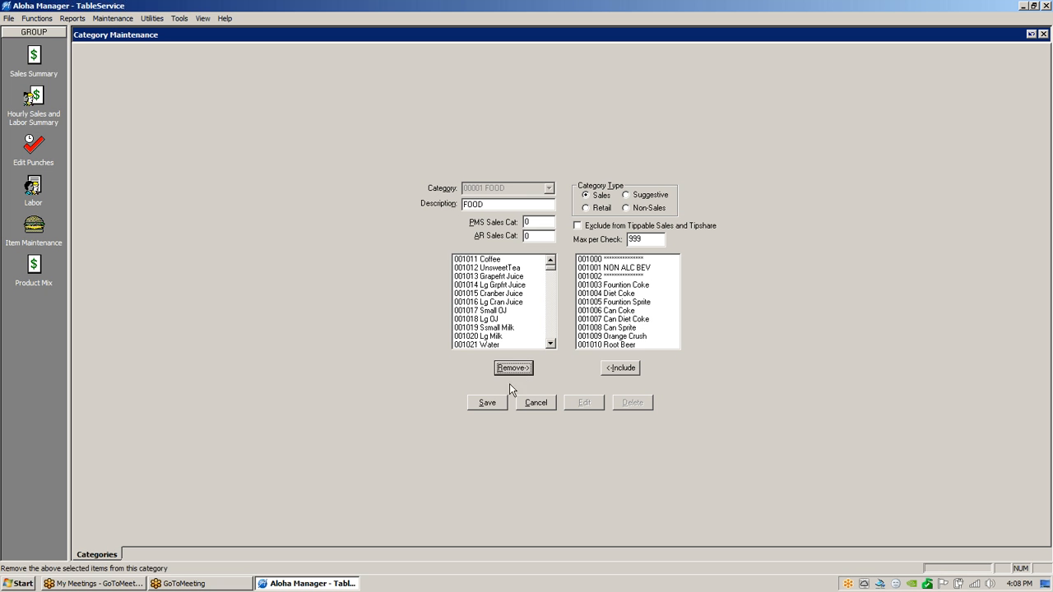
pyautogui.click(487, 403)
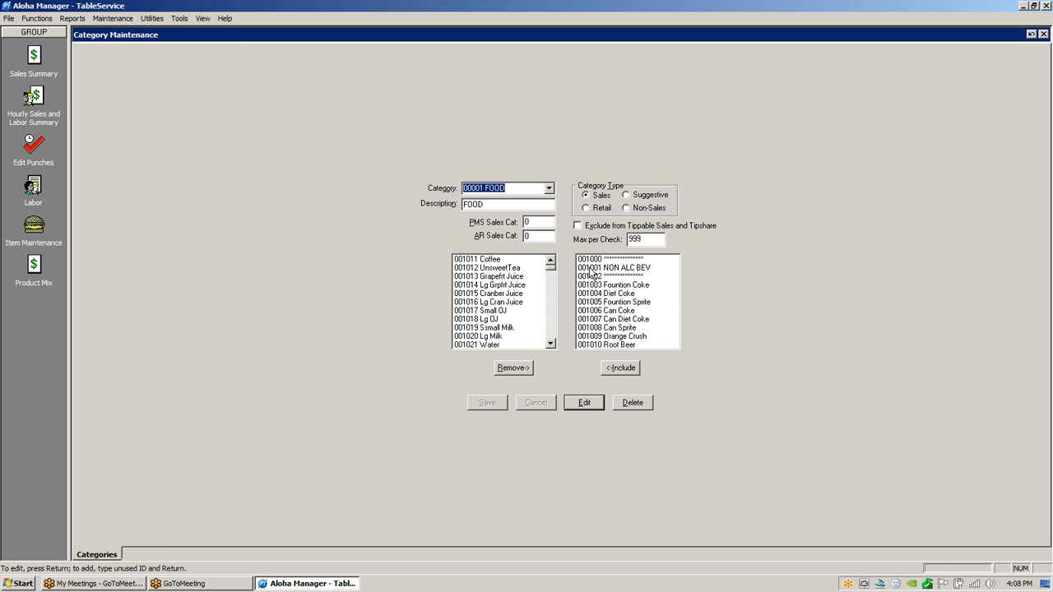
pyautogui.click(152, 18)
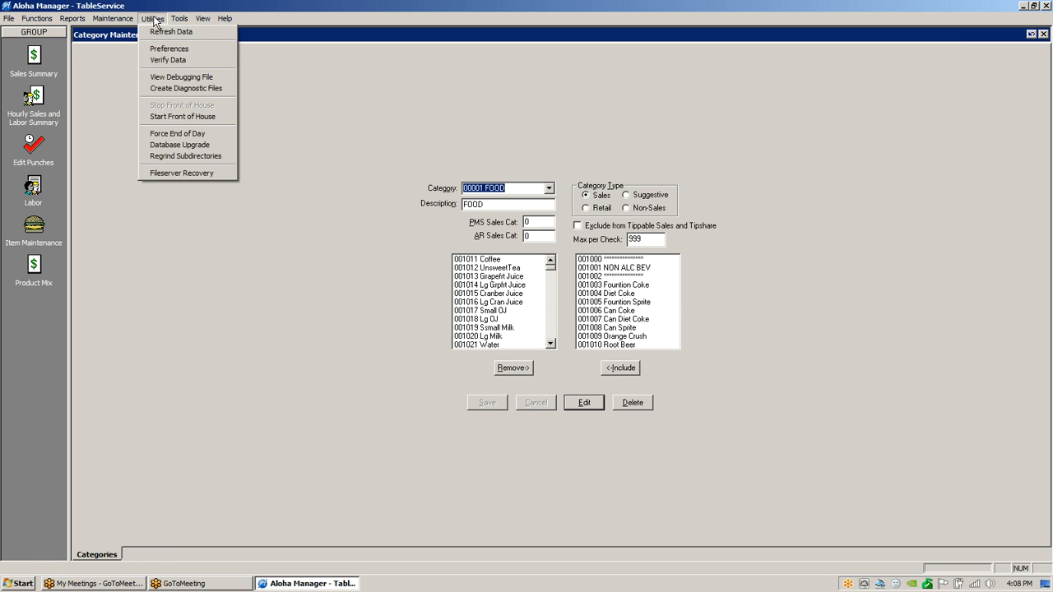
# Run Verify Data and read VERIFY.TXT flagging items 1000–1010 as lacking a sales category.
pyautogui.click(163, 65)
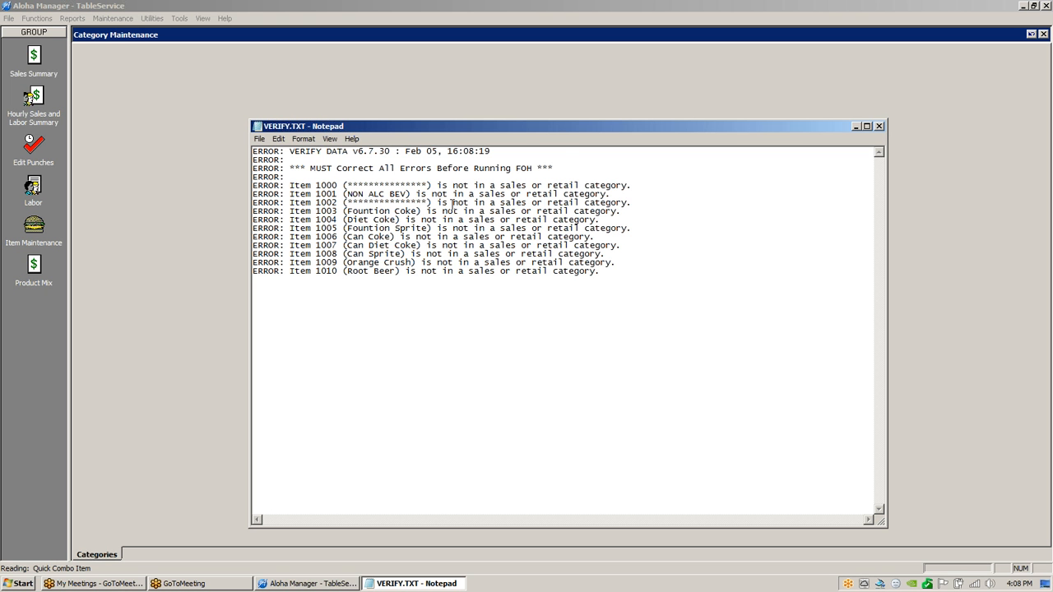
pyautogui.moveTo(528, 130); pyautogui.dragTo(421, 90)
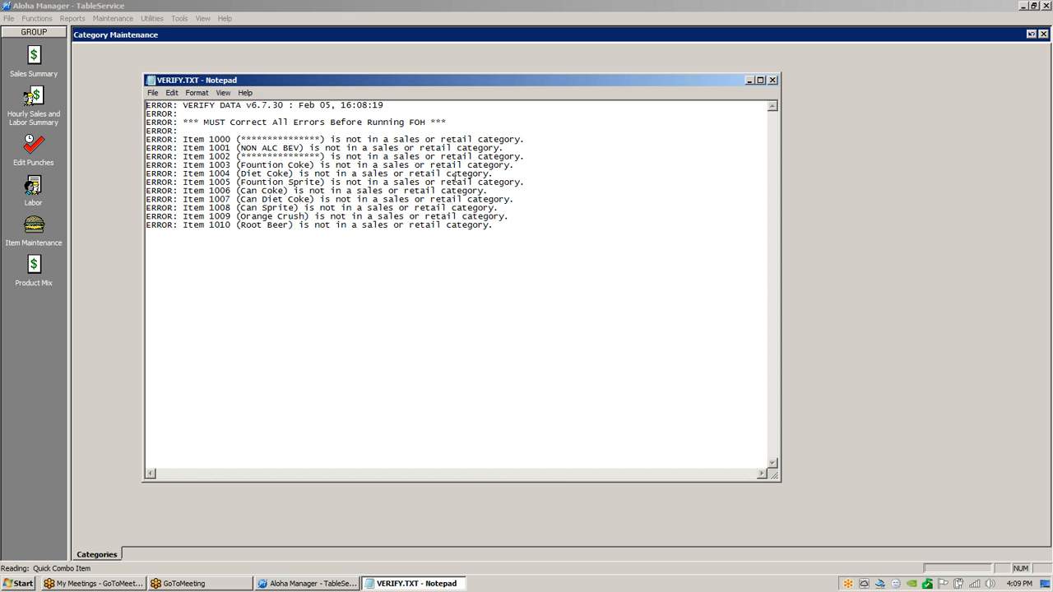
pyautogui.click(772, 80)
# Include items 001000–001010 from the available list back into FOOD and save the category.
pyautogui.moveTo(602, 259); pyautogui.dragTo(595, 362)
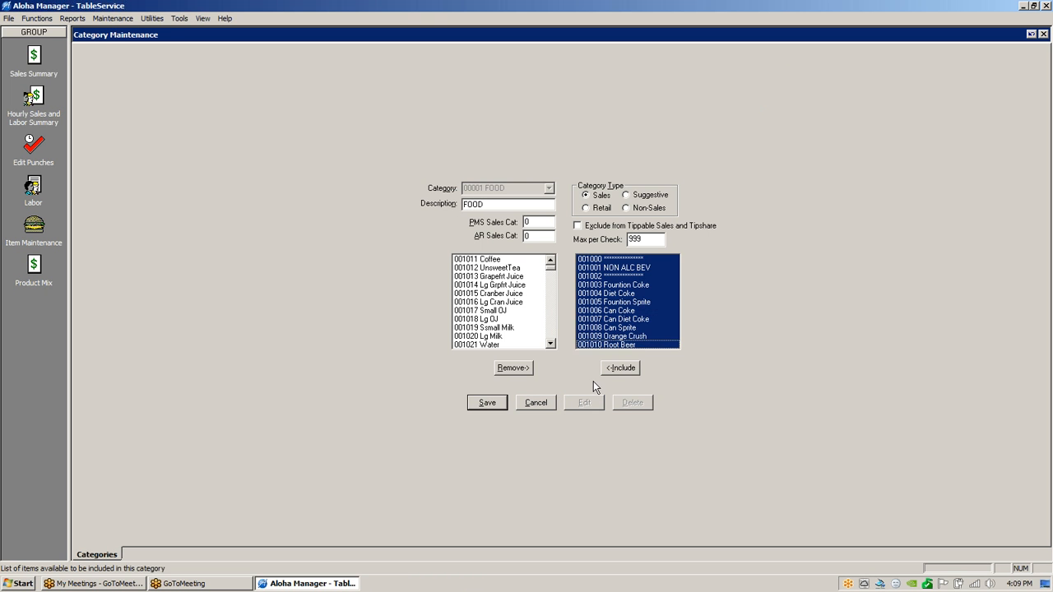
pyautogui.click(621, 367)
pyautogui.click(488, 402)
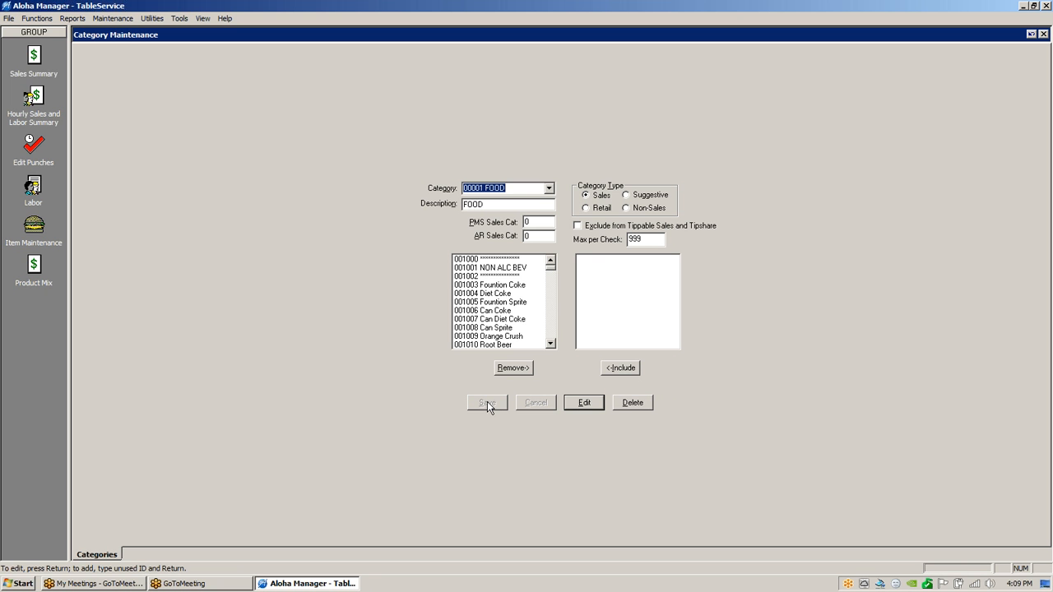
# Browse categories 00007 Non Alc Bev and 00008 Breakfast, ending on 00009 Appetizers.
pyautogui.click(549, 188)
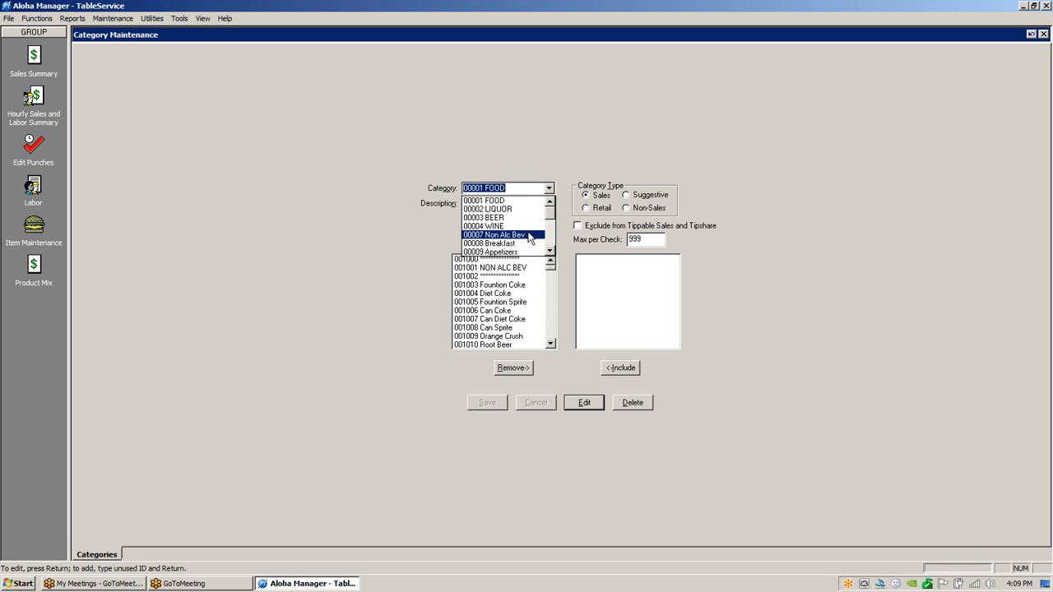
pyautogui.click(499, 235)
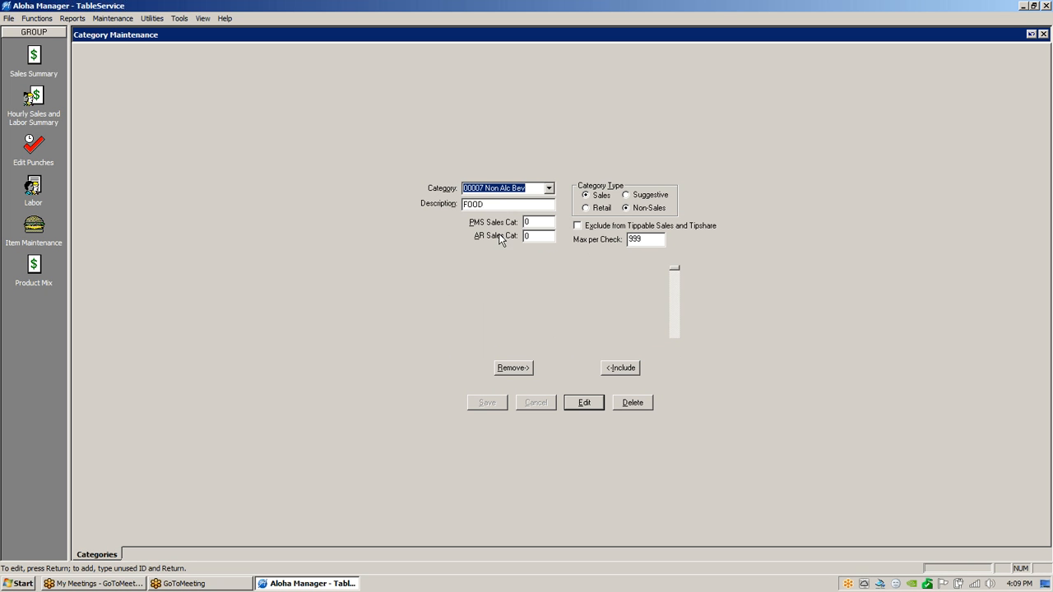
pyautogui.click(551, 189)
pyautogui.click(512, 210)
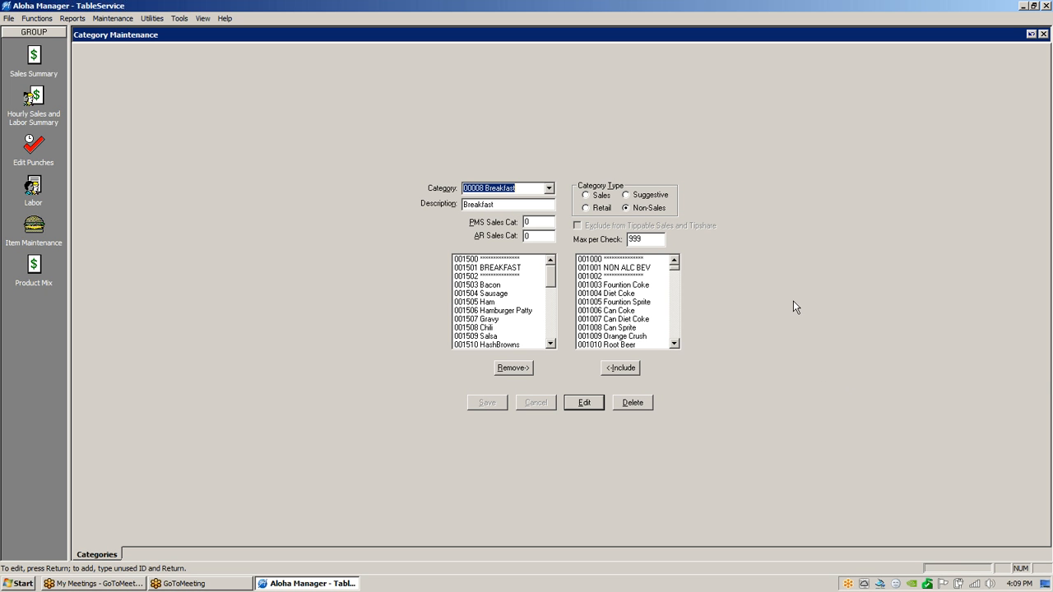
pyautogui.click(548, 189)
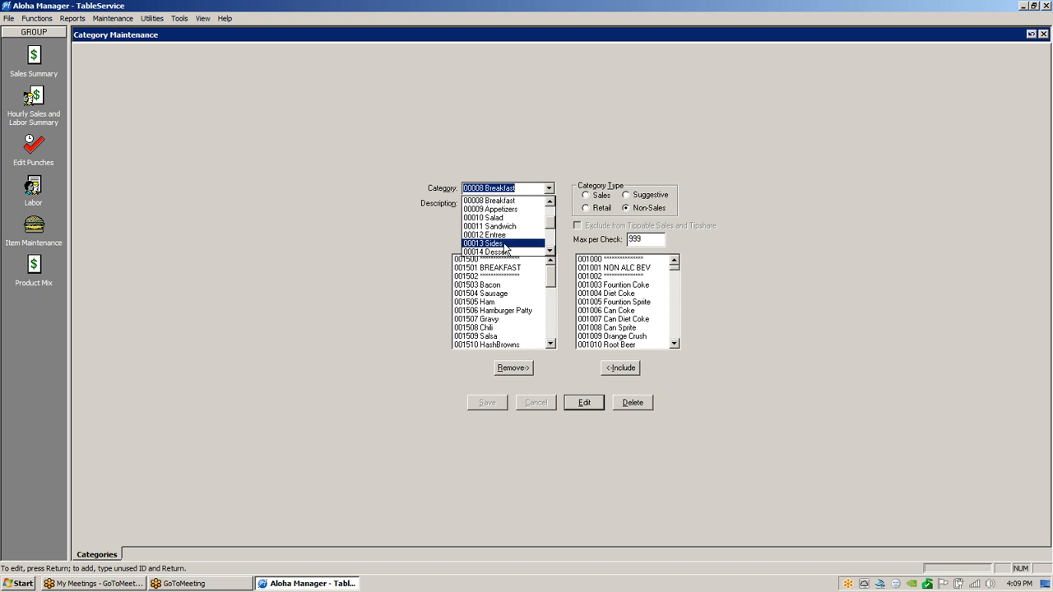
pyautogui.click(505, 200)
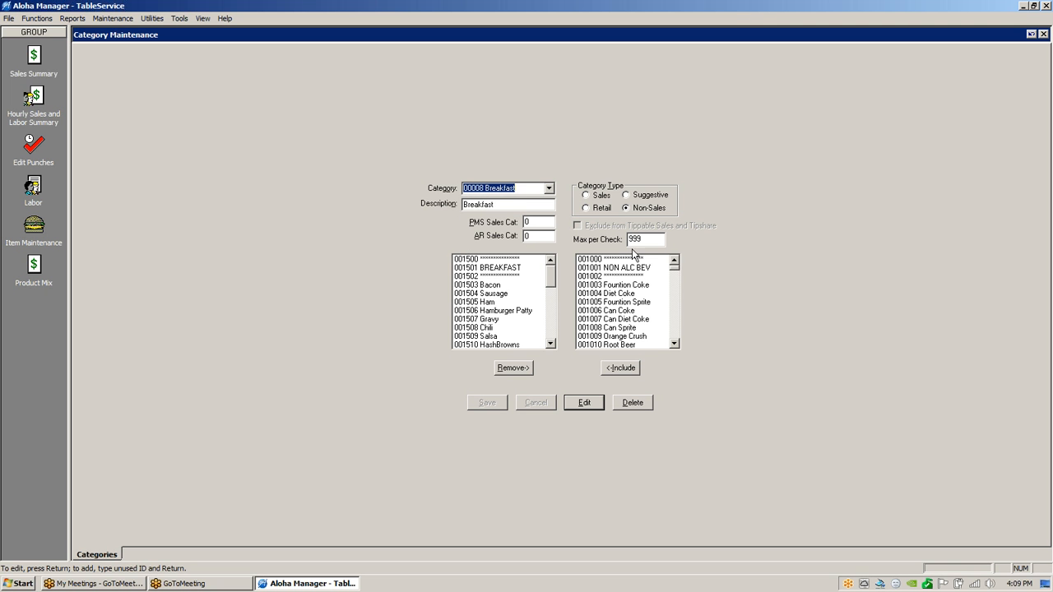
pyautogui.click(885, 315)
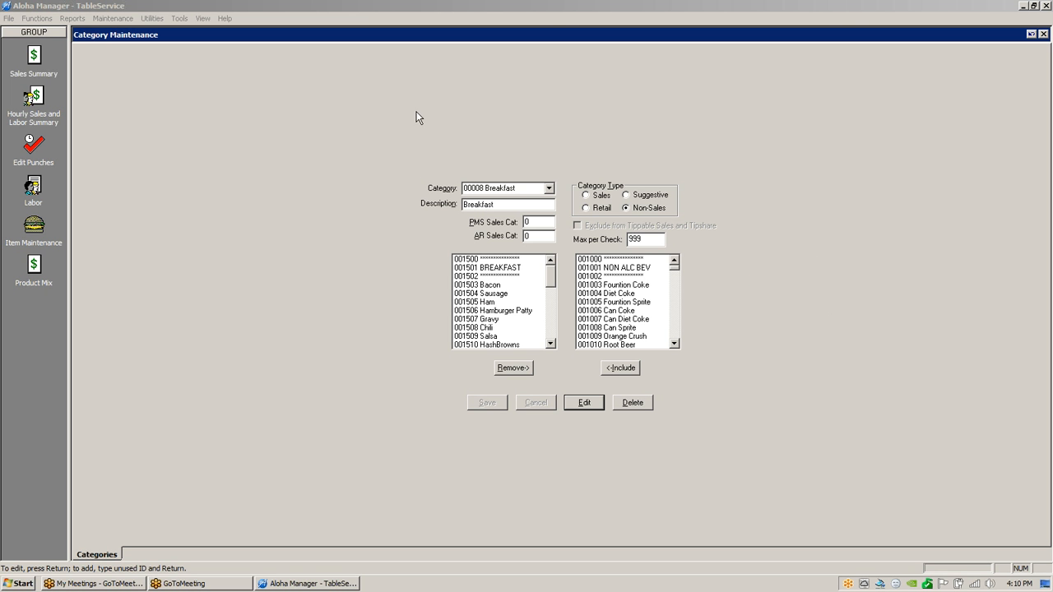
pyautogui.click(549, 189)
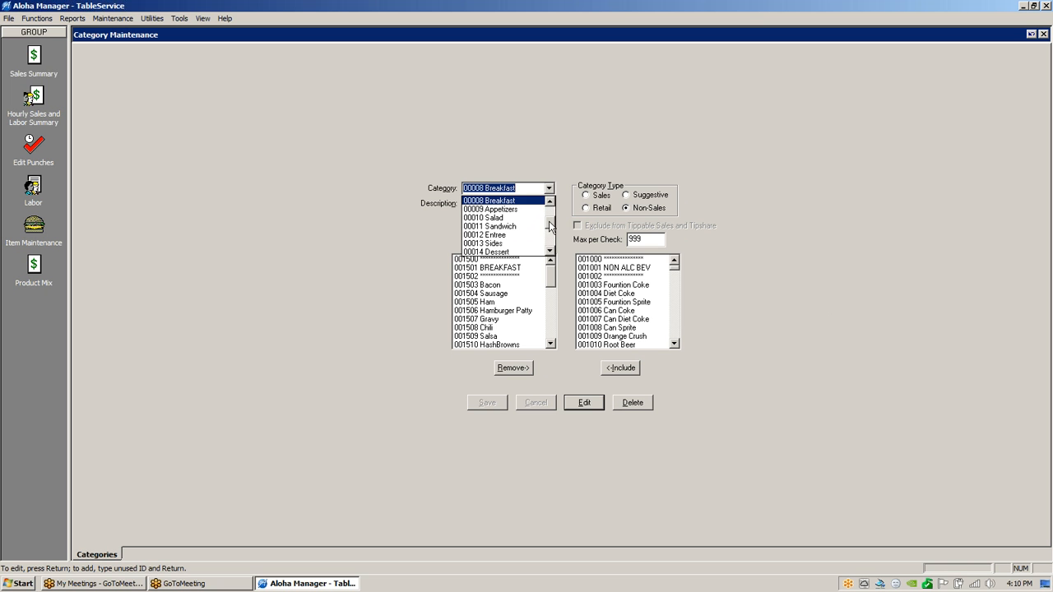
pyautogui.click(498, 210)
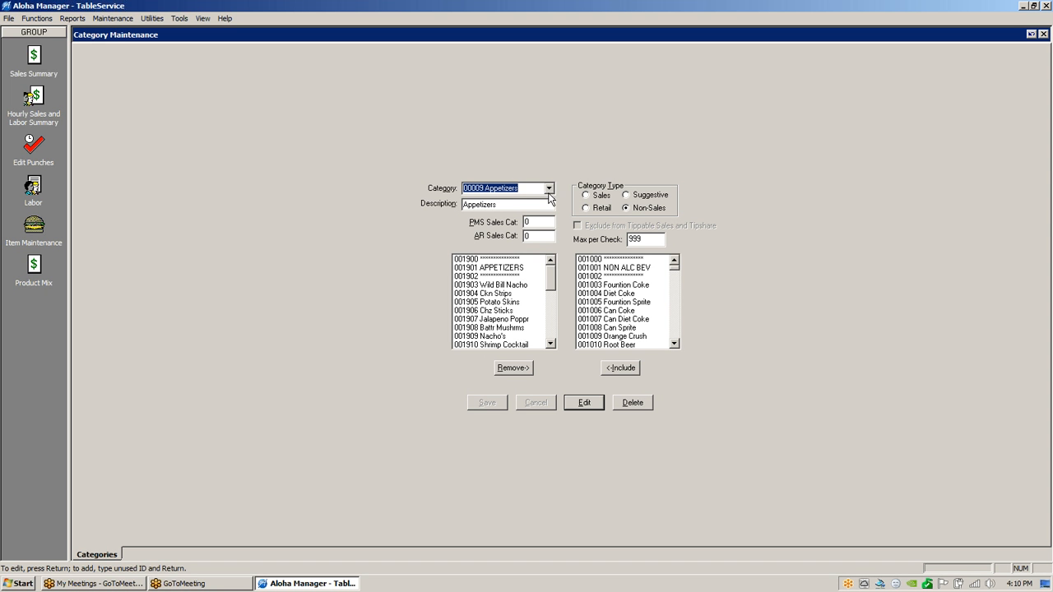
# Open the Product Mix report, declining the server reconnect and acknowledging the limited-functions warning.
pyautogui.click(72, 19)
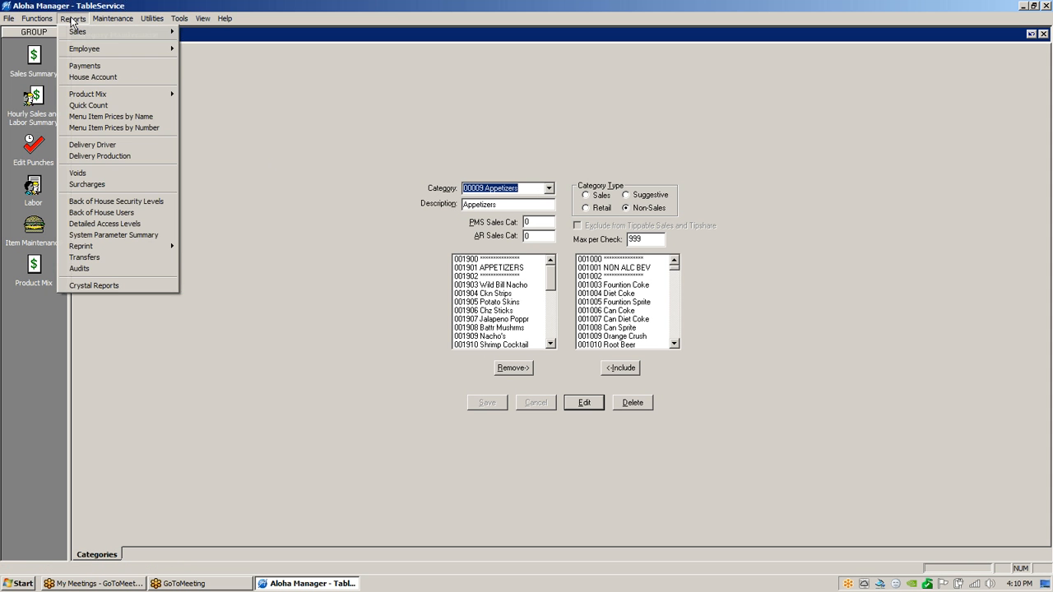
pyautogui.moveTo(169, 94)
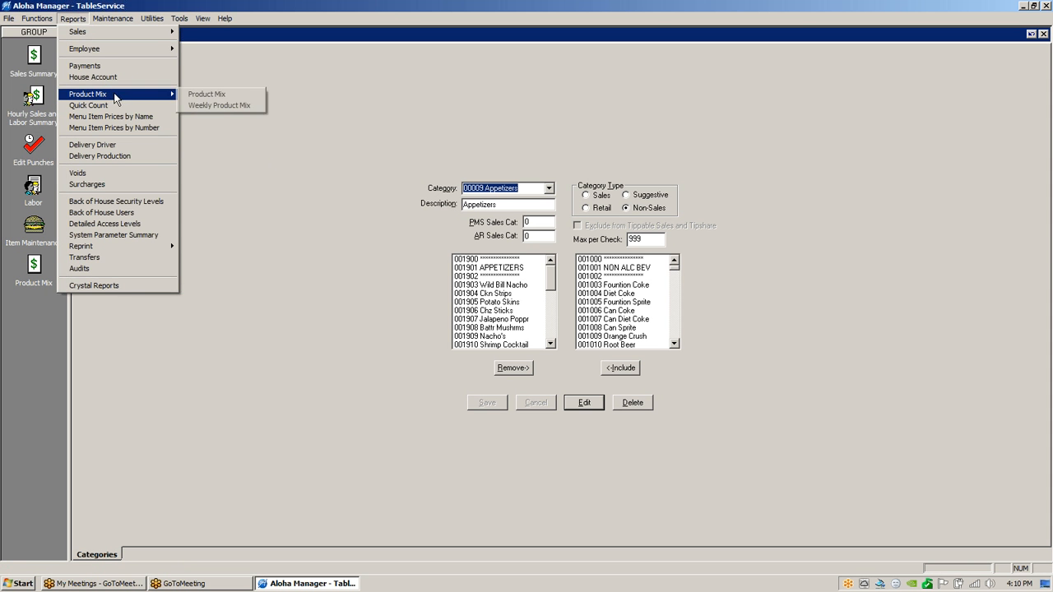
pyautogui.click(203, 98)
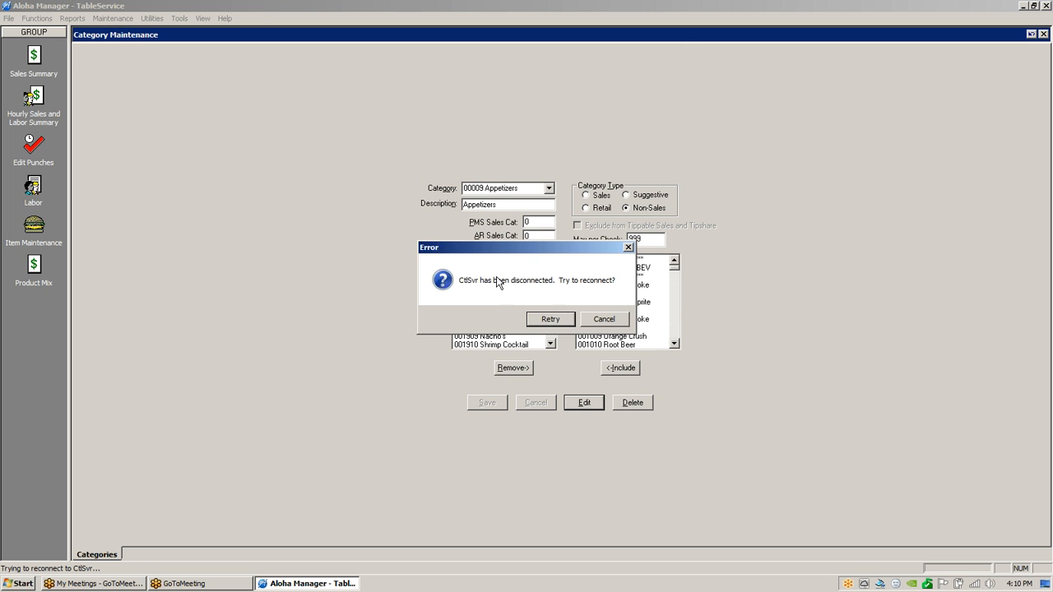
pyautogui.click(589, 321)
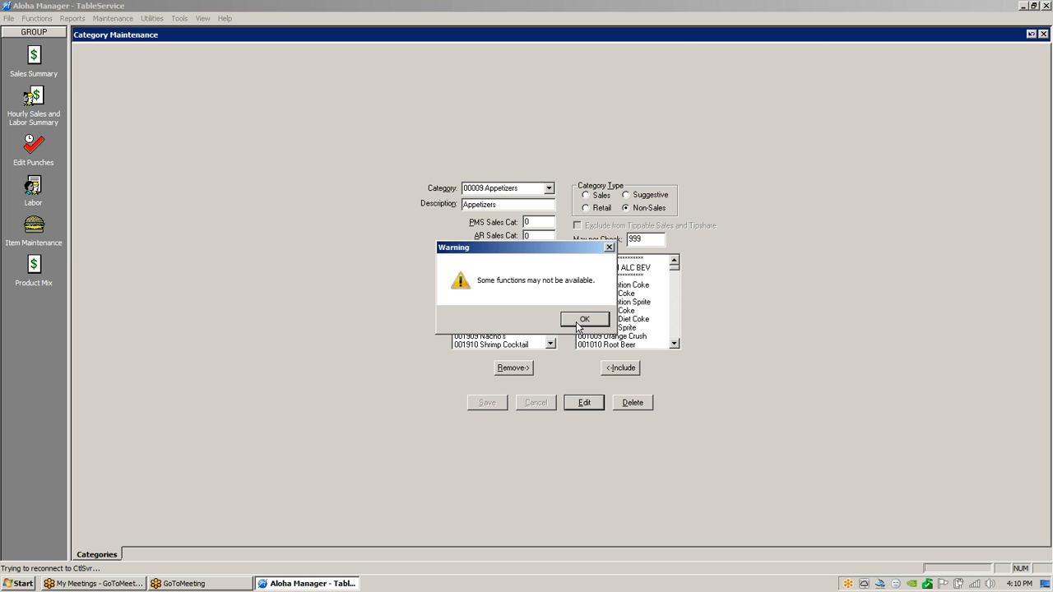
pyautogui.click(581, 317)
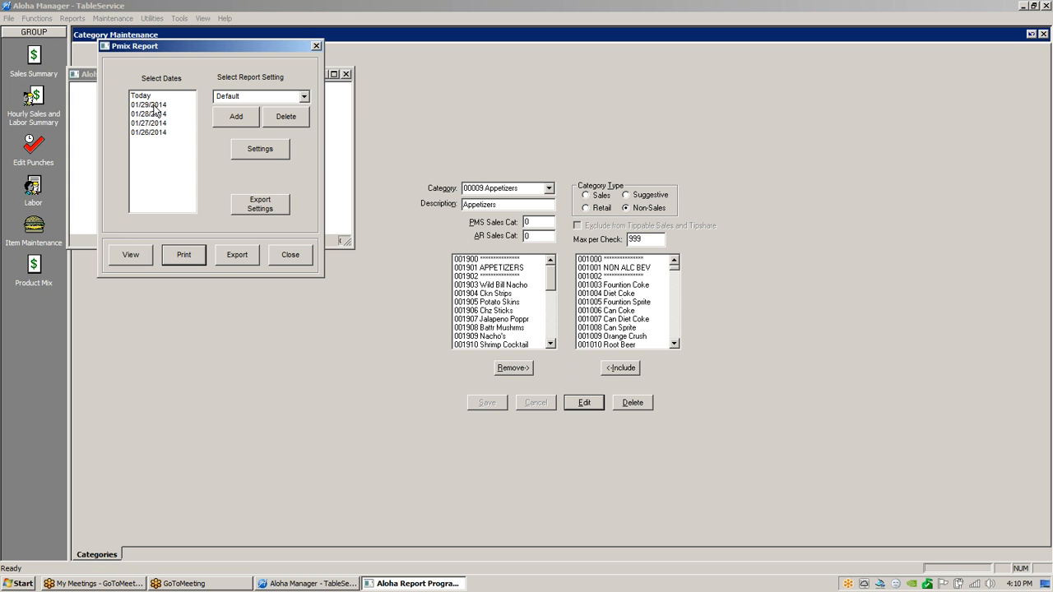
# Select report dates 01/26/2014 through 01/29/2014 and bring up the report settings.
pyautogui.click(154, 105)
pyautogui.keyDown('shift'); pyautogui.click(150, 133); pyautogui.keyUp('shift')
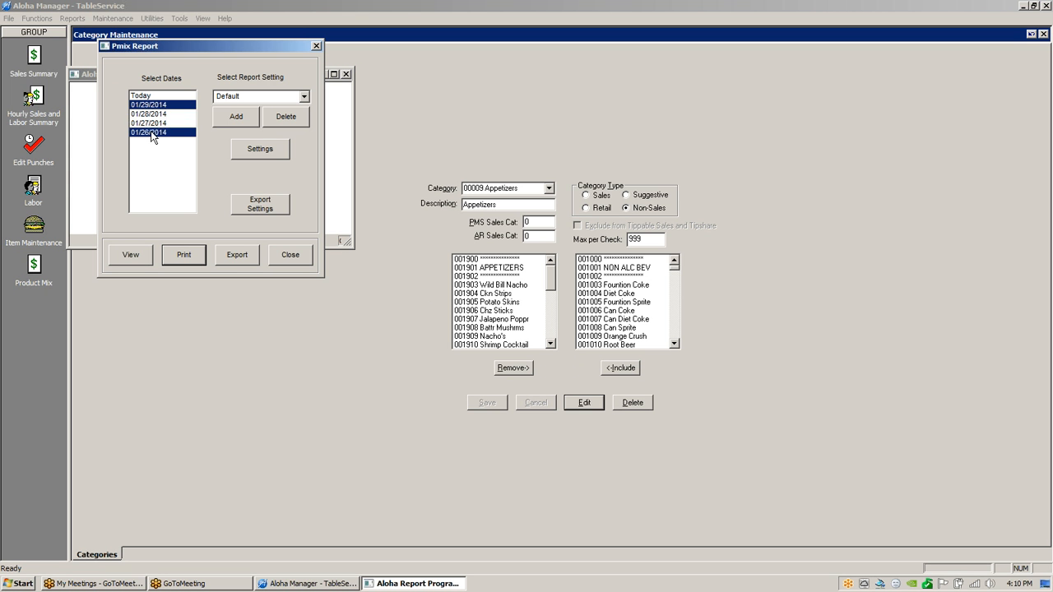
pyautogui.click(270, 150)
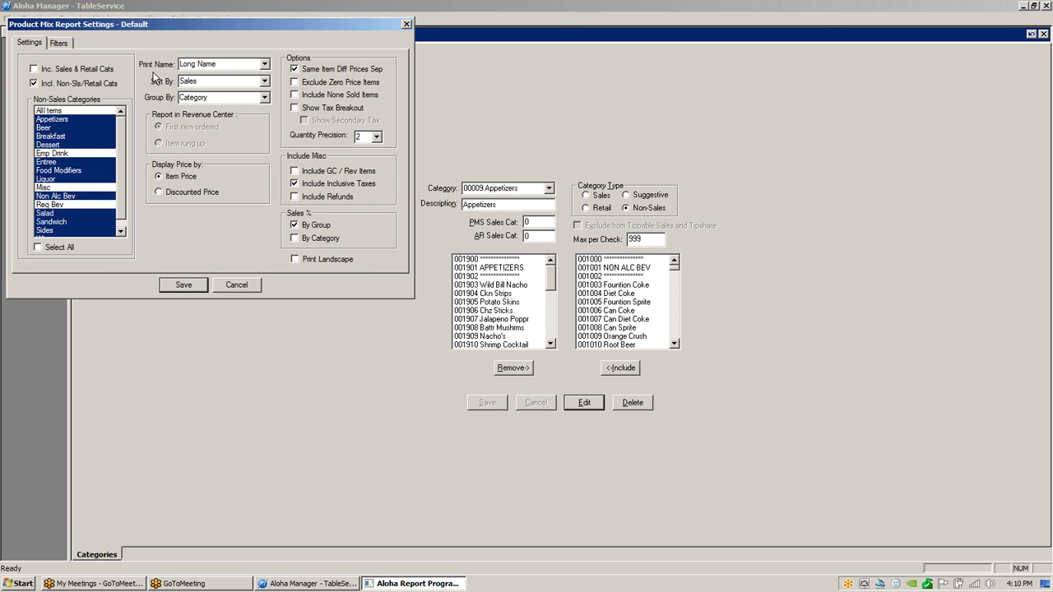
# Keep the Product Mix sort order on Sales and view the Group By choices.
pyautogui.click(265, 83)
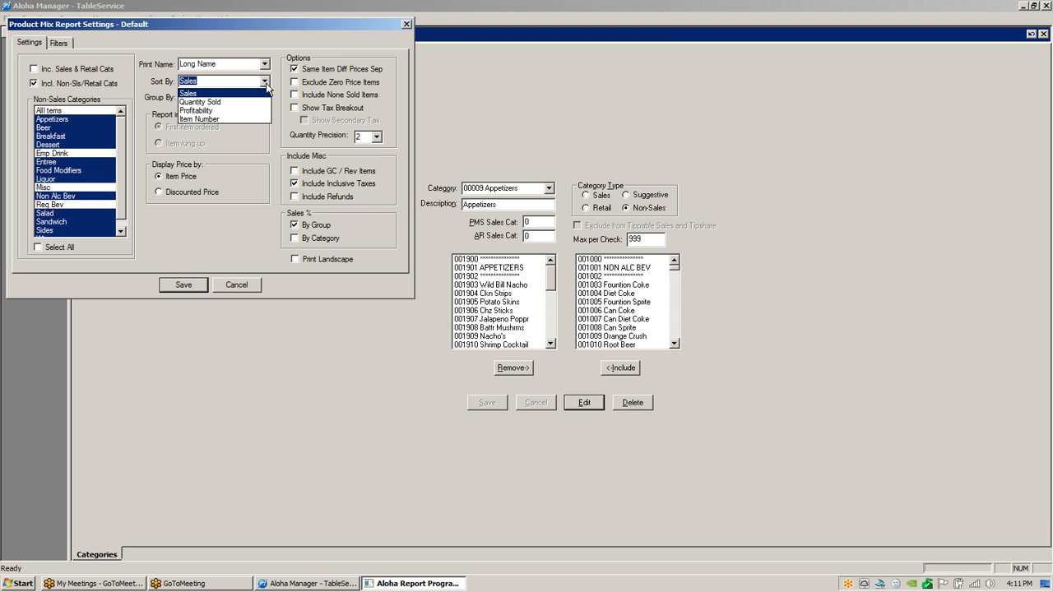
pyautogui.click(185, 93)
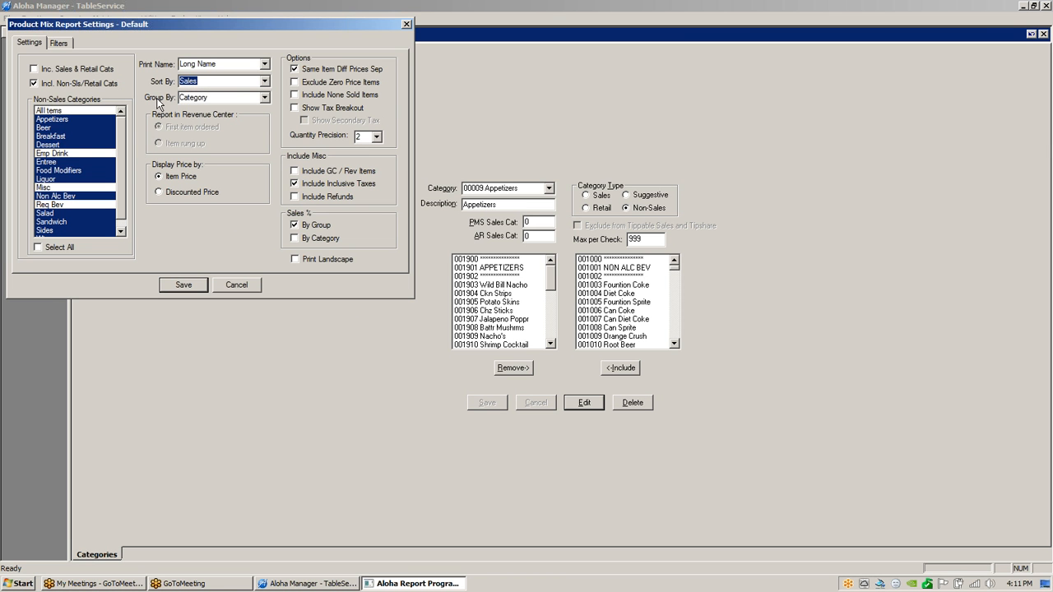
pyautogui.click(265, 98)
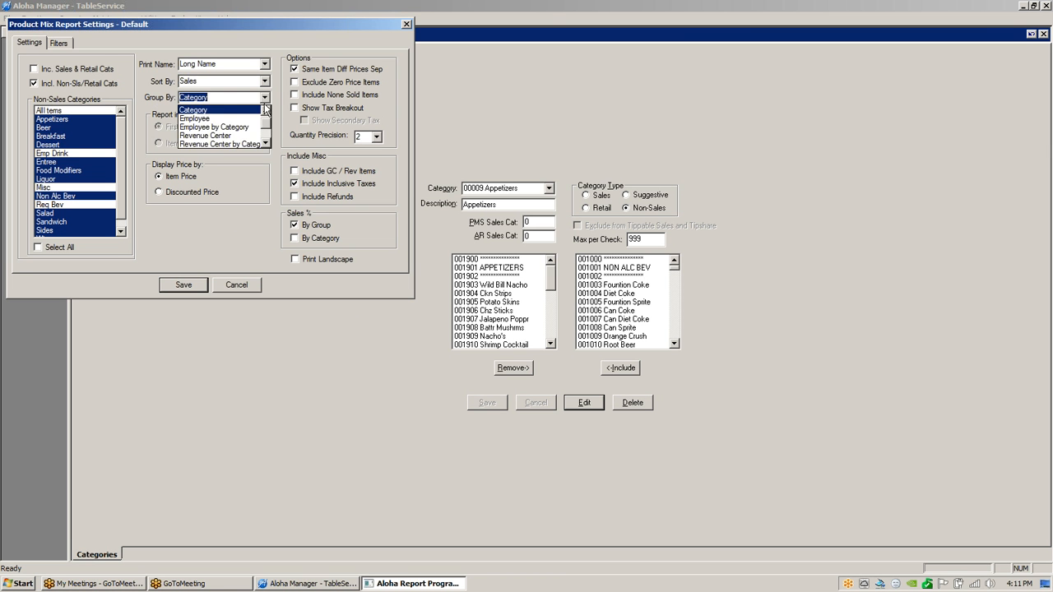
pyautogui.click(264, 111)
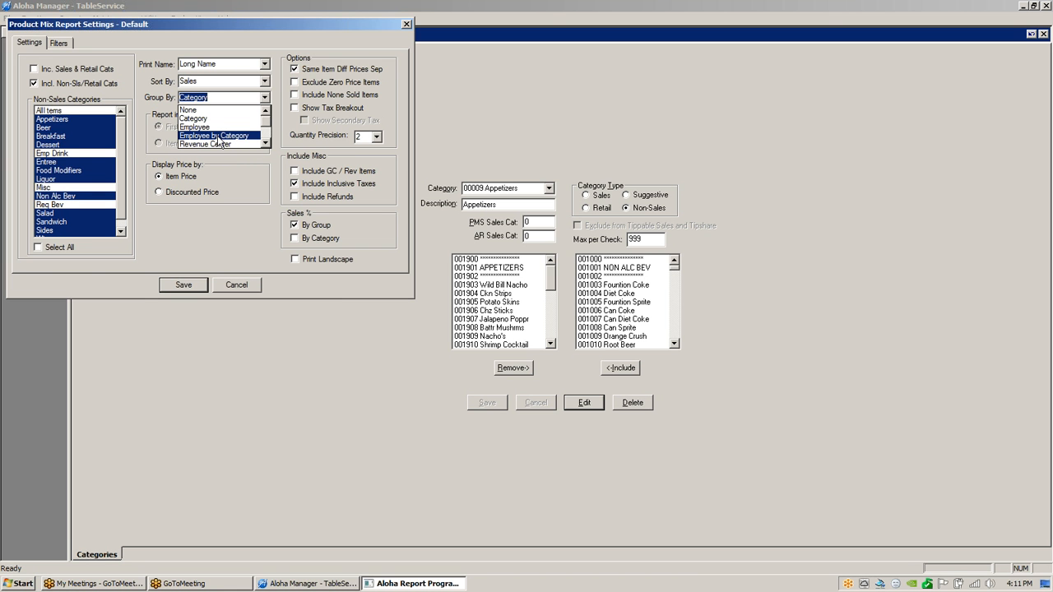
# Scroll through every Group By option and reselect Category.
pyautogui.click(266, 145)
pyautogui.click(265, 145)
pyautogui.click(266, 145)
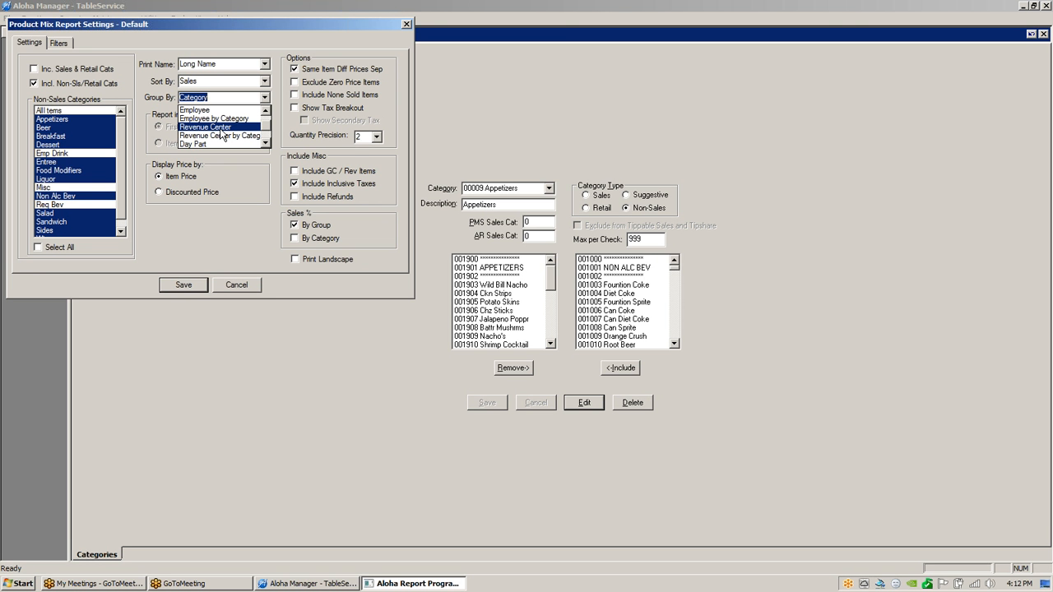
pyautogui.click(264, 144)
pyautogui.click(264, 144)
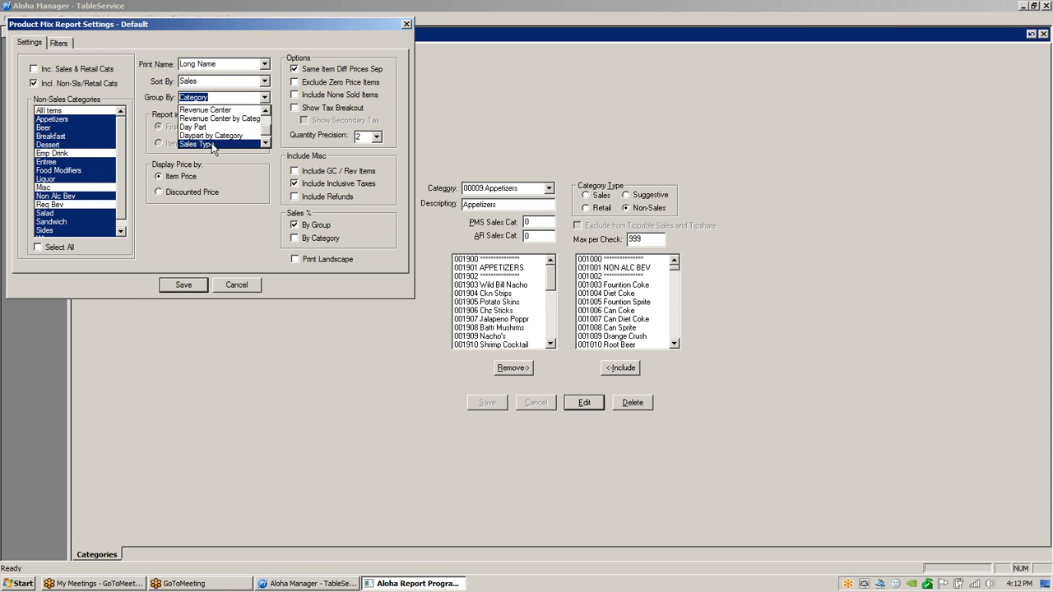
pyautogui.click(265, 144)
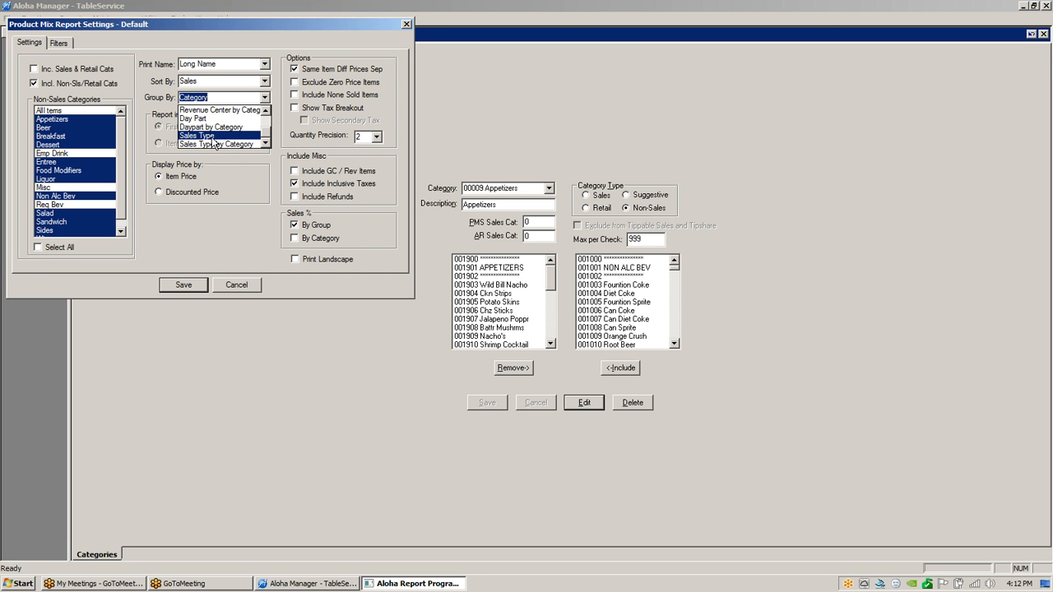
pyautogui.scroll(2, 183, 136)
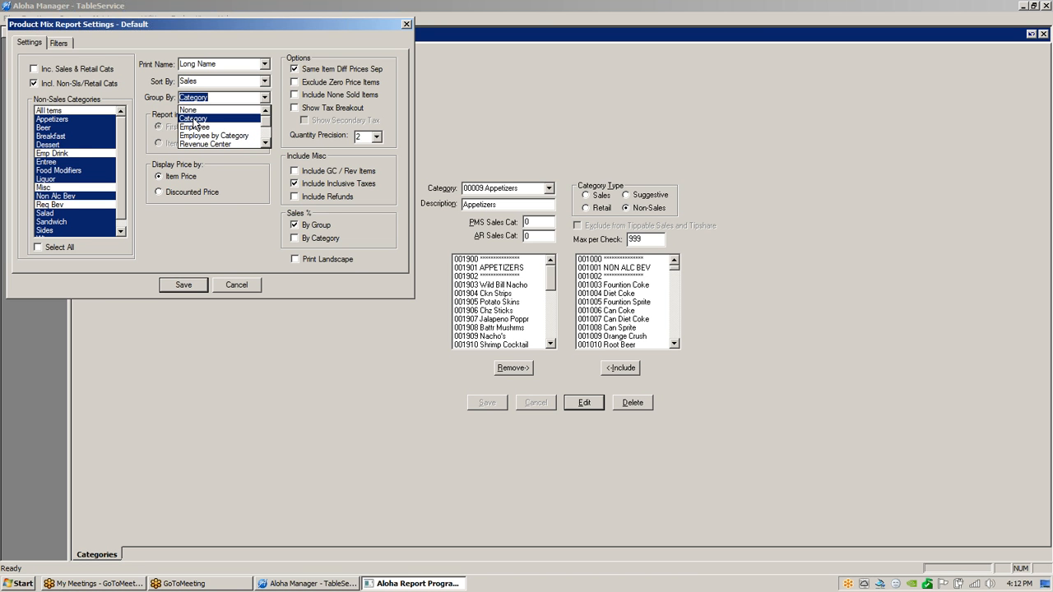
pyautogui.click(196, 119)
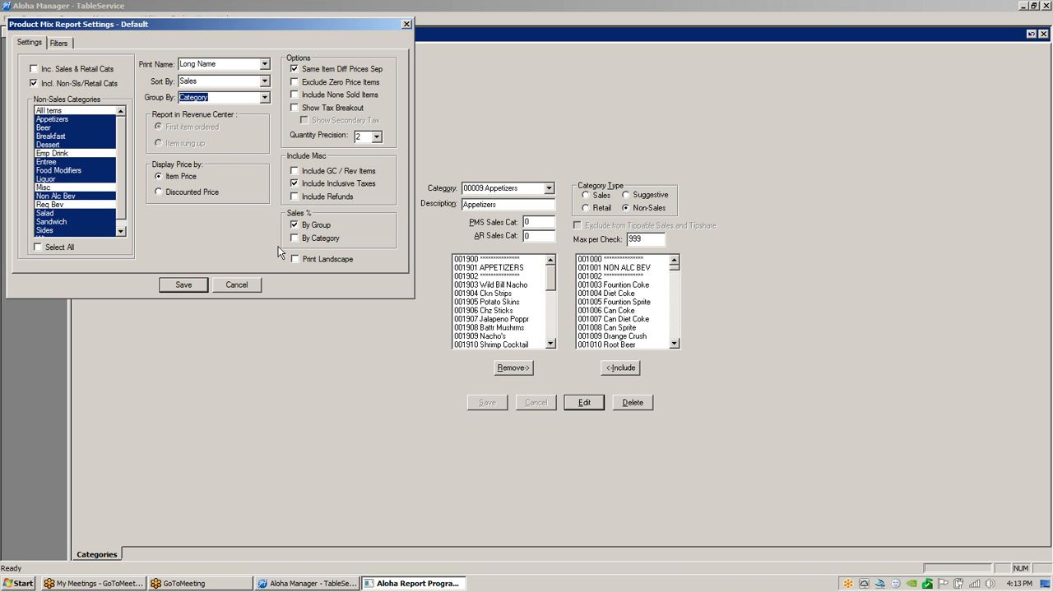
# Save the Product Mix settings and preview the PMIX report for 01/26/2014–01/29/2014.
pyautogui.click(184, 285)
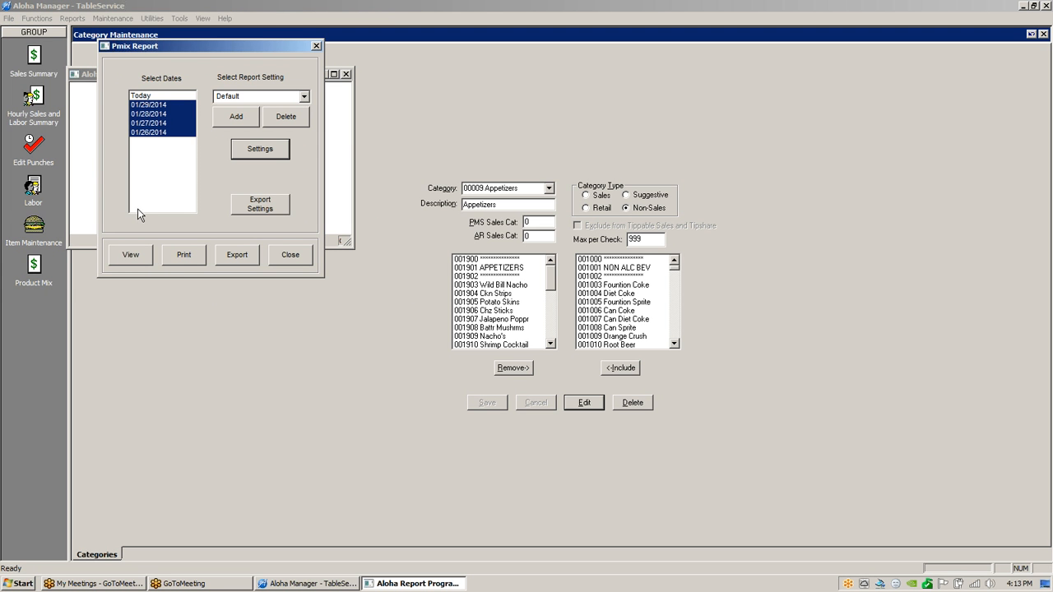
pyautogui.click(150, 134)
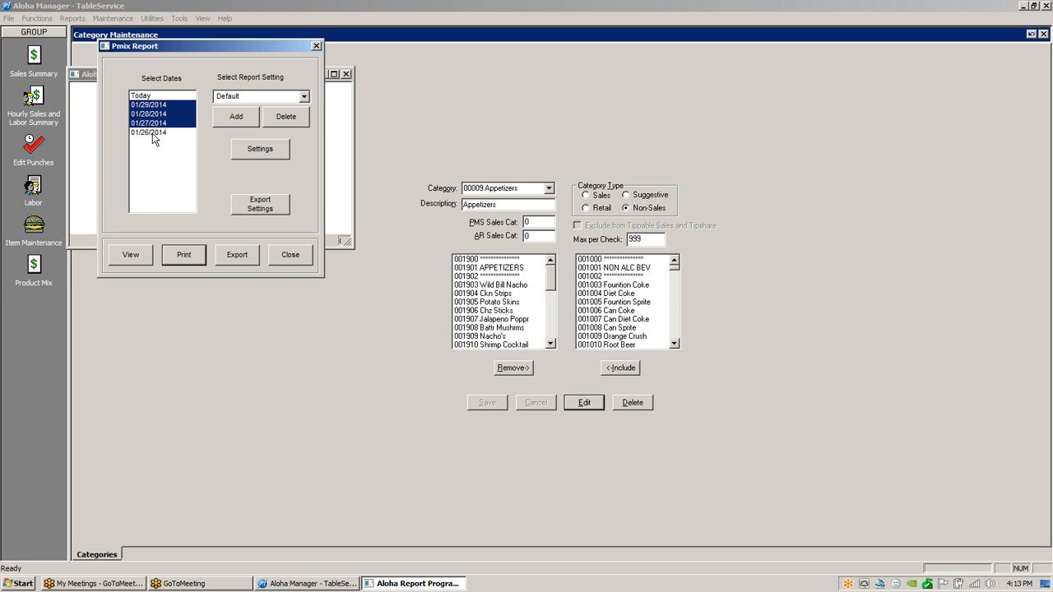
pyautogui.click(153, 134)
pyautogui.click(137, 258)
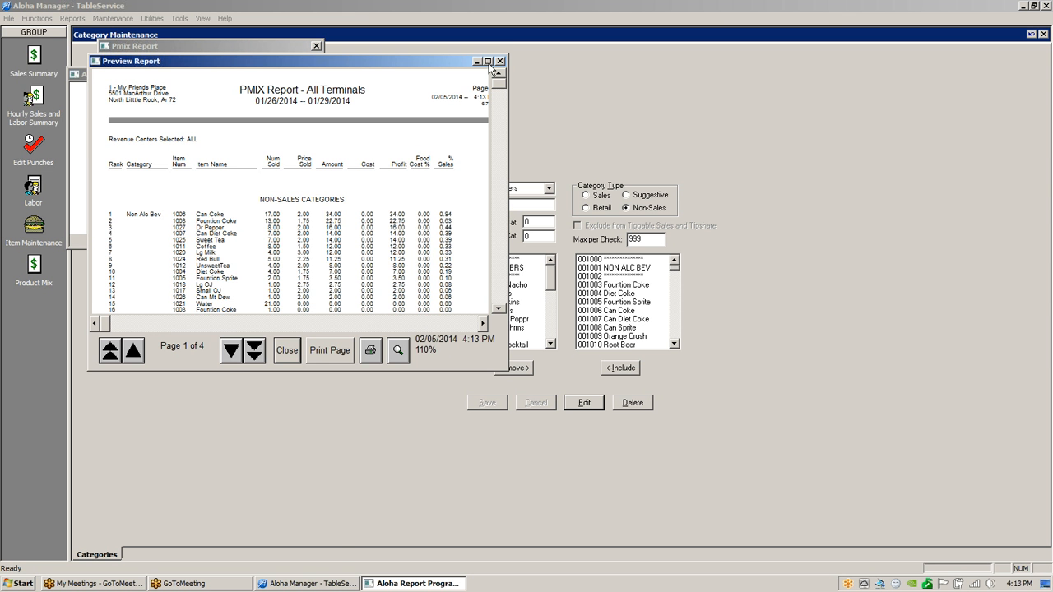
# Maximize the PMIX report preview showing page 1 of 4.
pyautogui.click(488, 62)
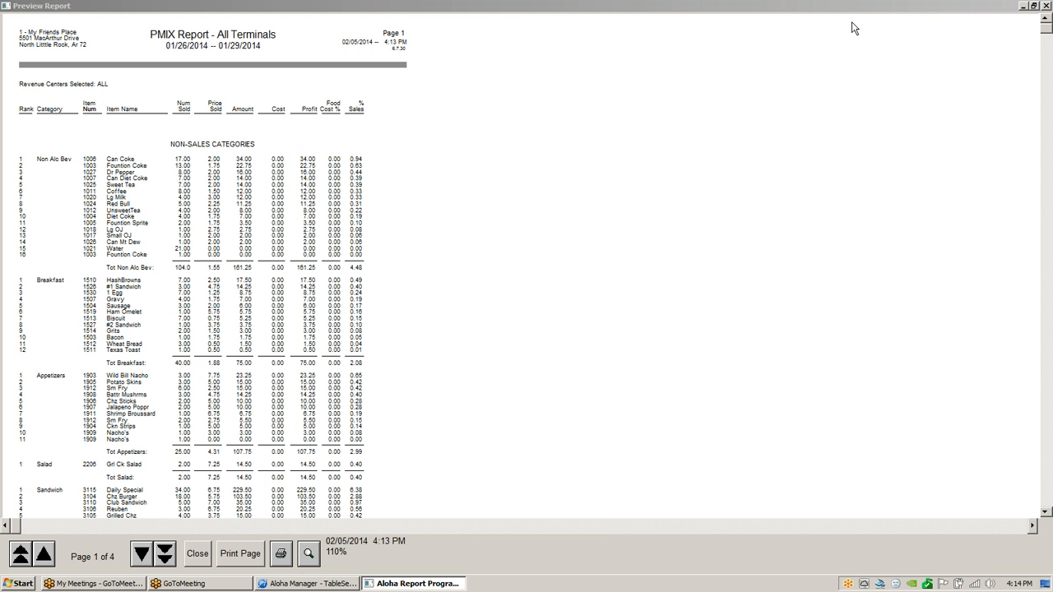
# Restore the preview to a window, reposition it, and go to page 2 of the report.
pyautogui.doubleClick(874, 6)
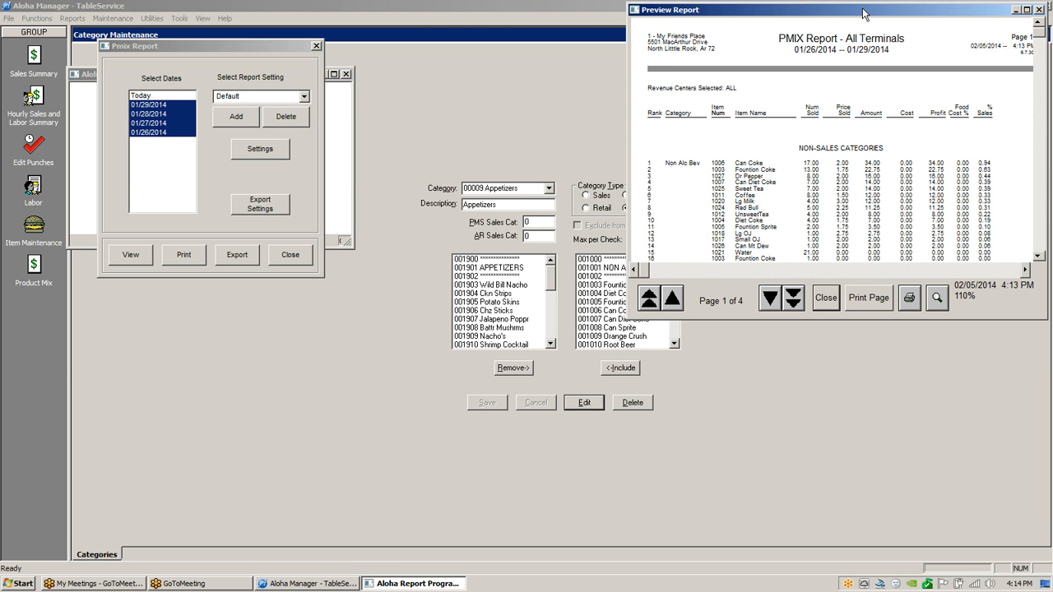
pyautogui.moveTo(897, 11); pyautogui.dragTo(698, 35)
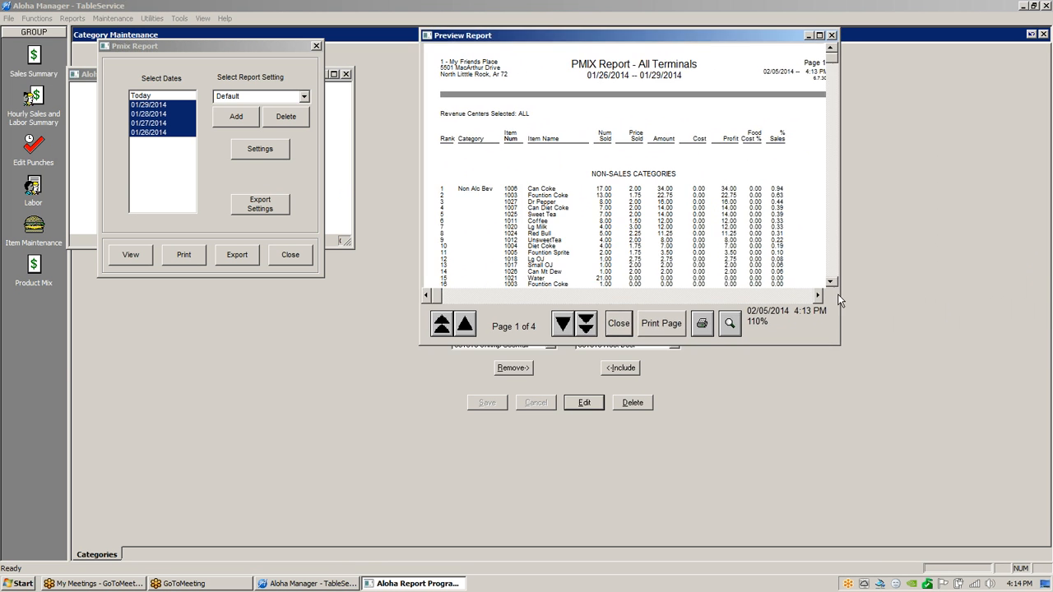
pyautogui.moveTo(832, 284); pyautogui.dragTo(832, 283)
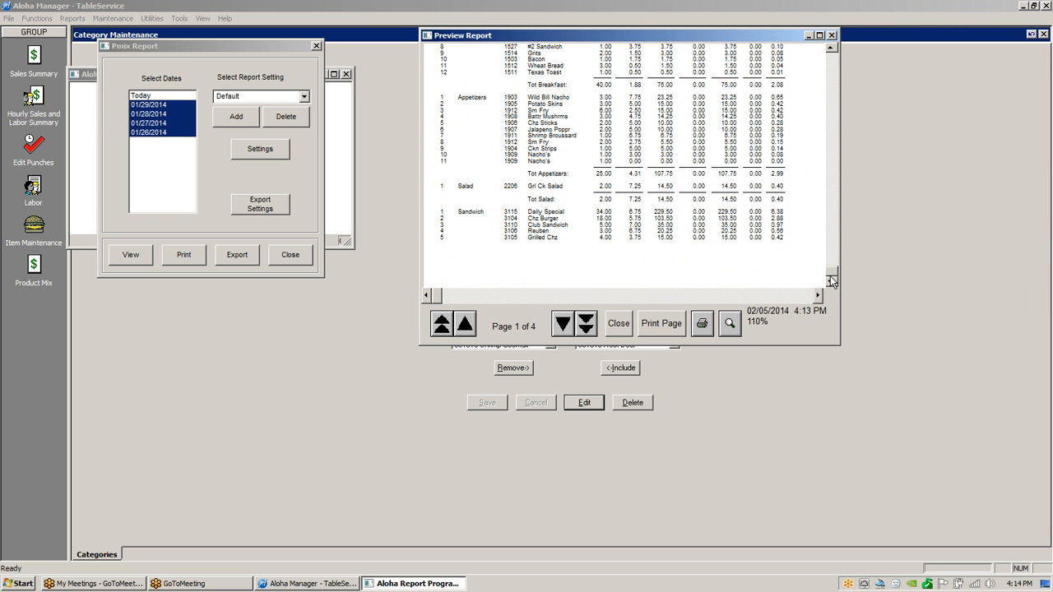
pyautogui.click(559, 325)
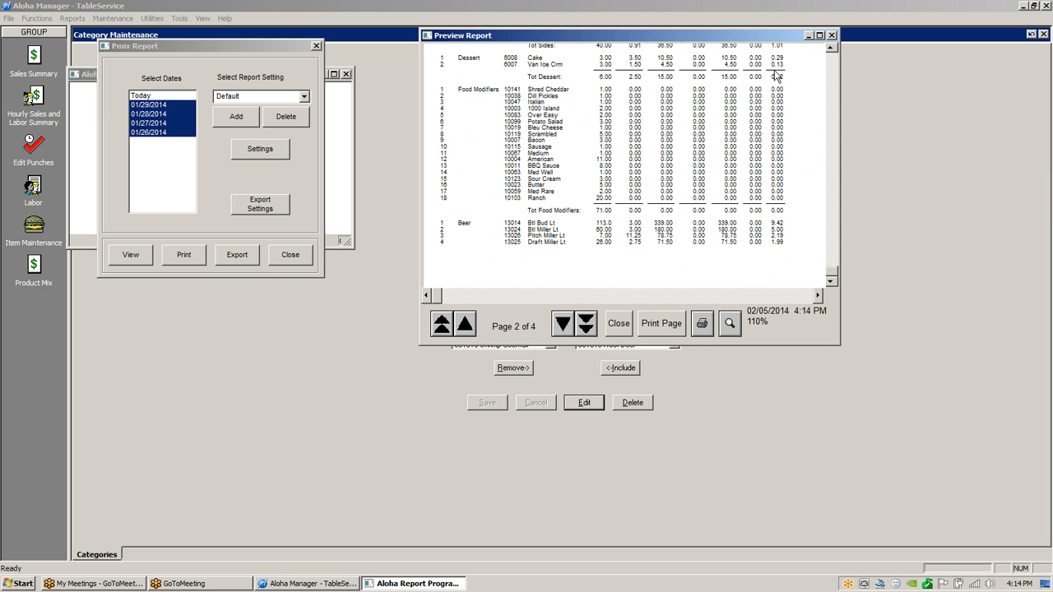
pyautogui.moveTo(832, 51); pyautogui.dragTo(832, 50)
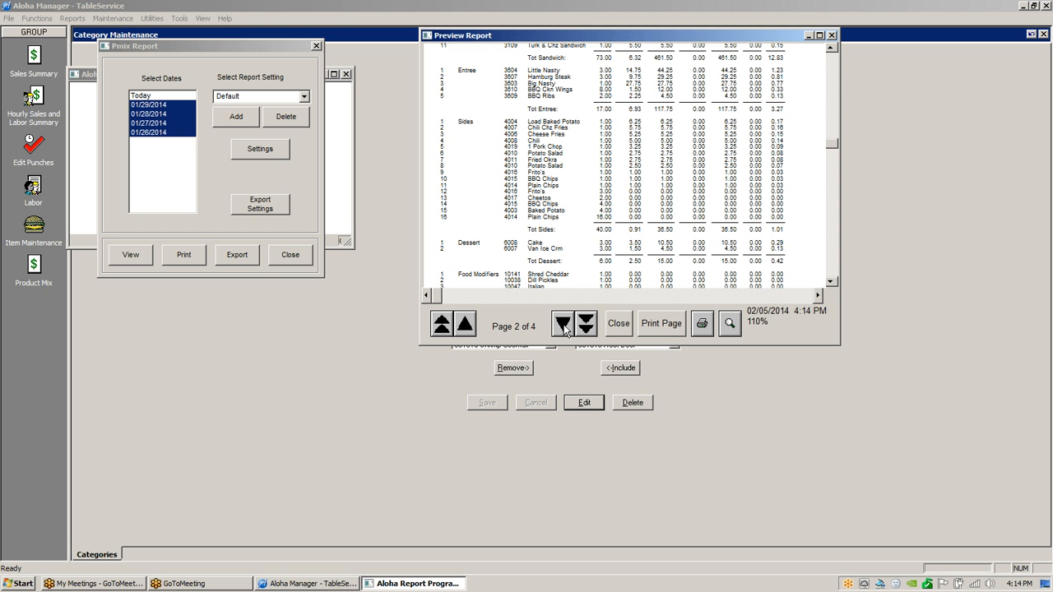
pyautogui.click(832, 50)
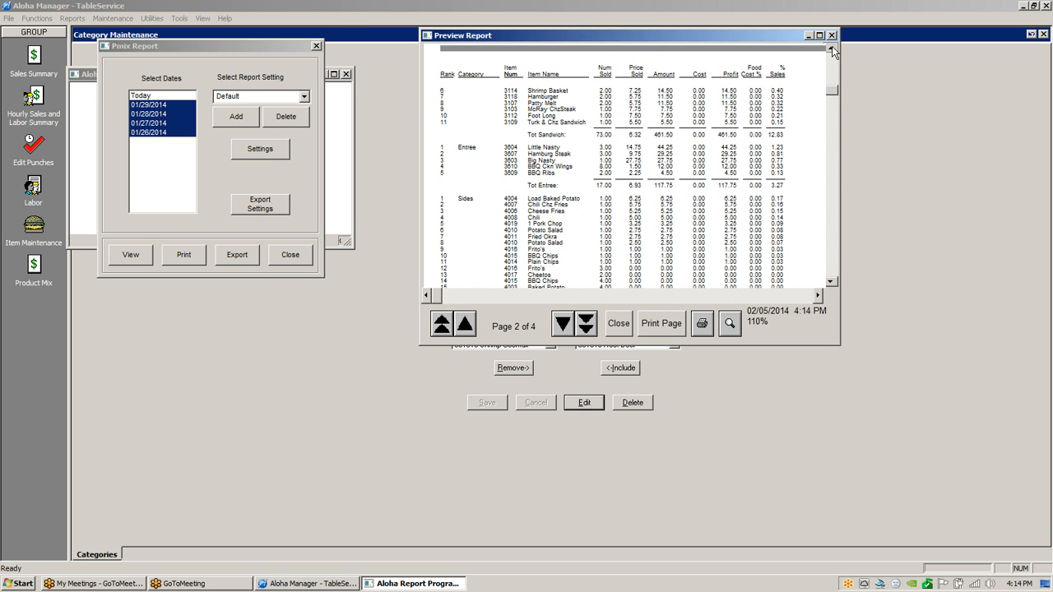
pyautogui.click(832, 50)
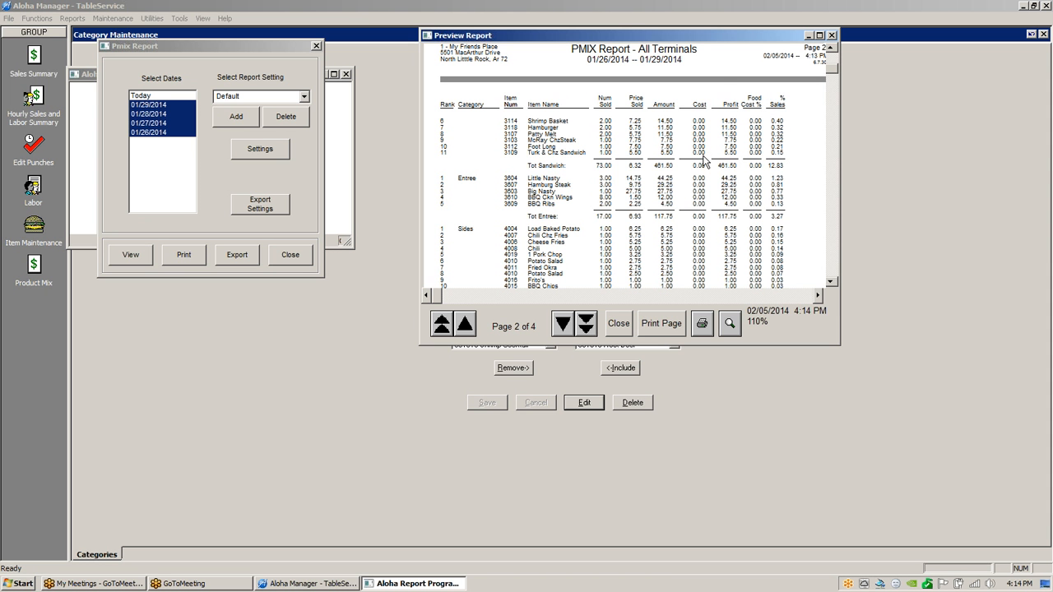
# Scroll down page 2 through Dessert and Food Modifiers rows, then advance to page 3.
pyautogui.click(831, 281)
pyautogui.click(830, 281)
pyautogui.click(831, 281)
pyautogui.click(831, 281)
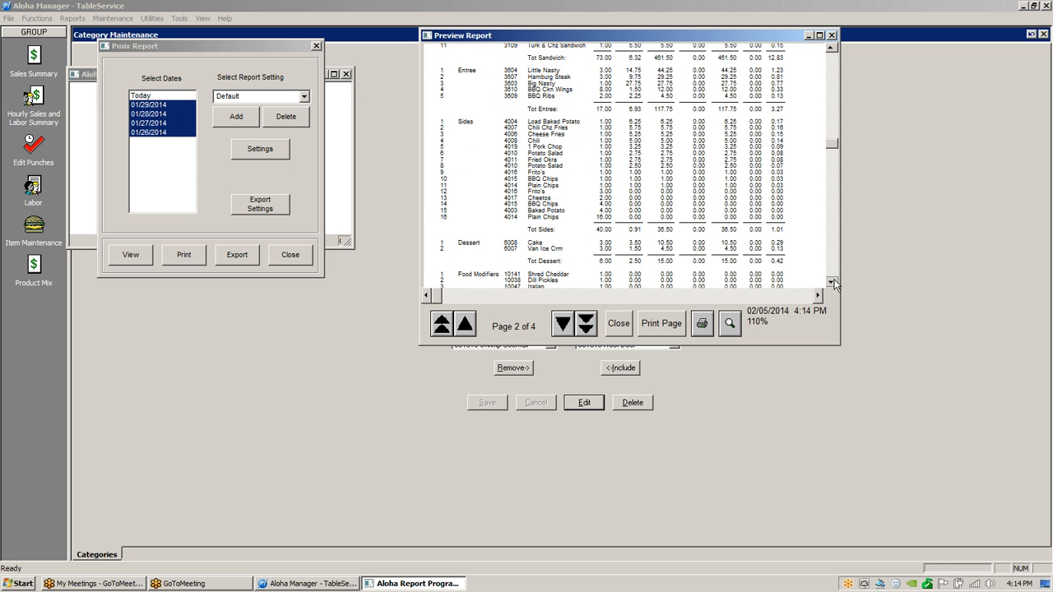
pyautogui.click(830, 281)
pyautogui.click(831, 281)
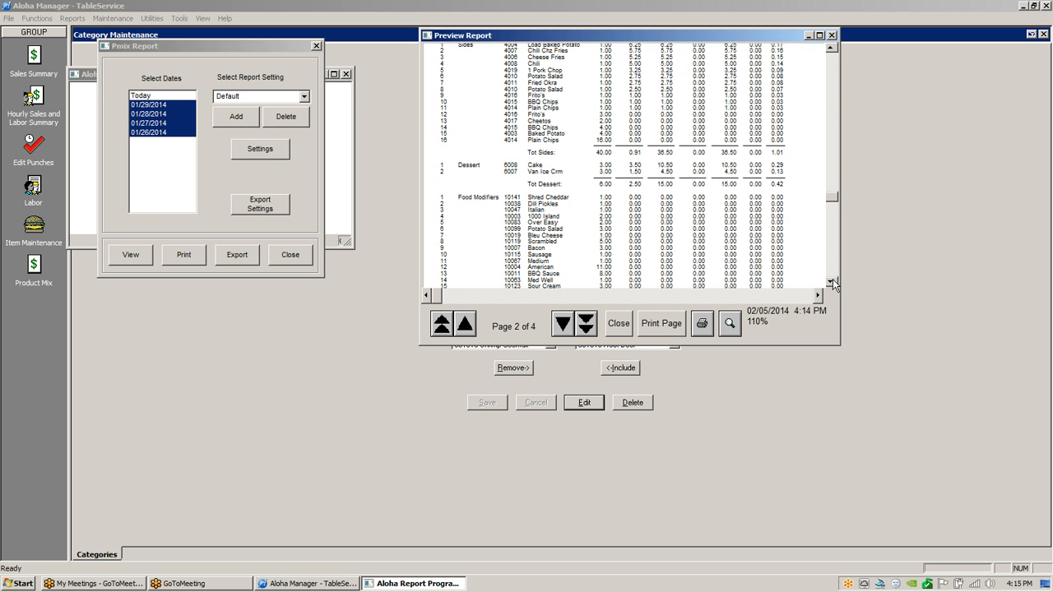
pyautogui.click(566, 323)
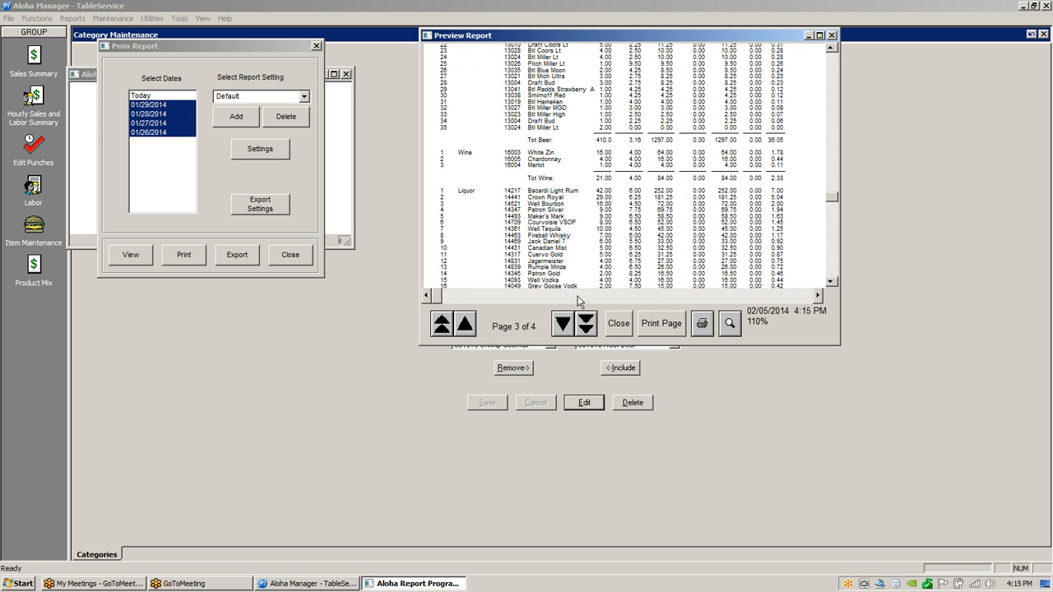
# Scroll through page 3's Liquor rows, then go to page 4 to reach End of Report.
pyautogui.click(831, 282)
pyautogui.click(830, 281)
pyautogui.click(831, 282)
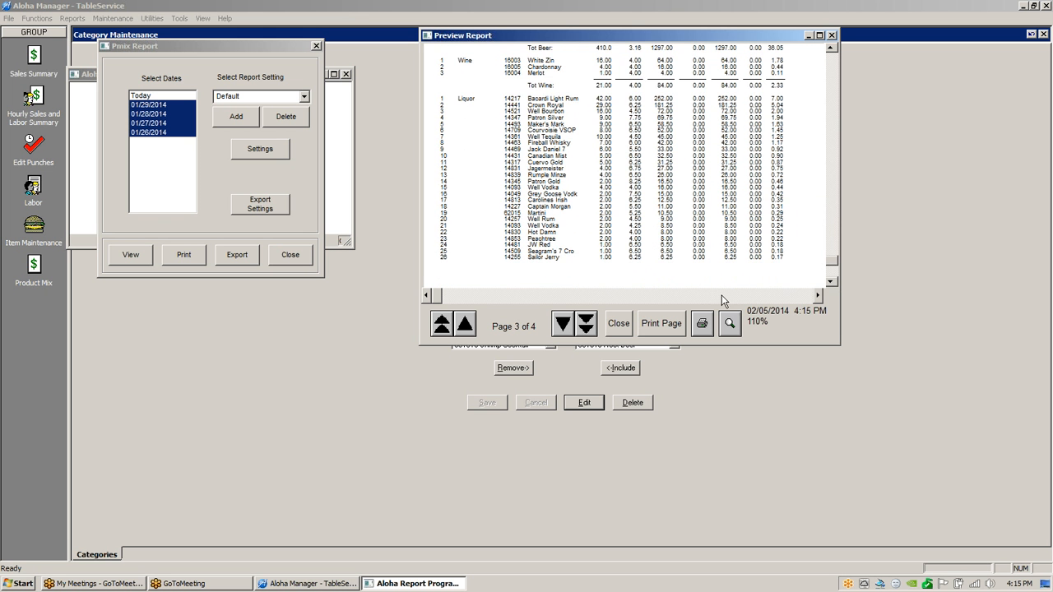
pyautogui.click(564, 324)
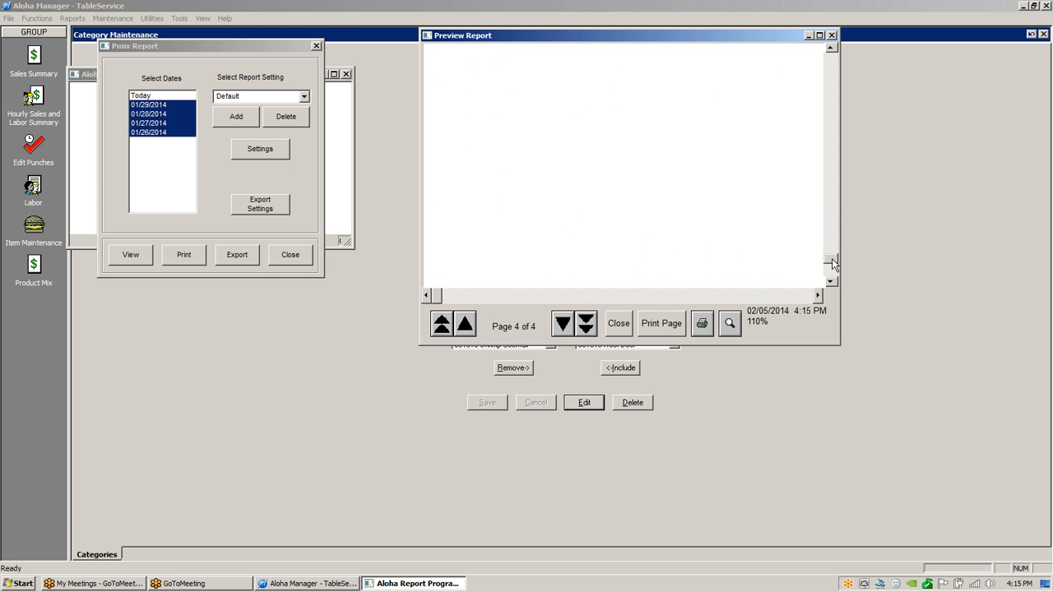
pyautogui.moveTo(832, 258); pyautogui.dragTo(828, 104)
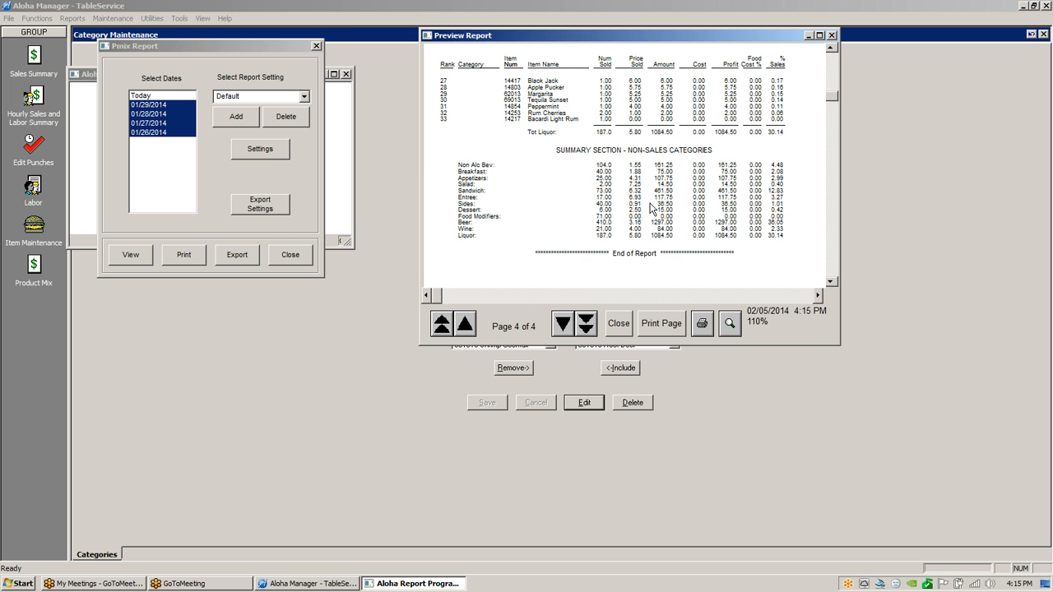
# Close the report preview and Pmix report setup, then display the 00001 FOOD category.
pyautogui.click(616, 324)
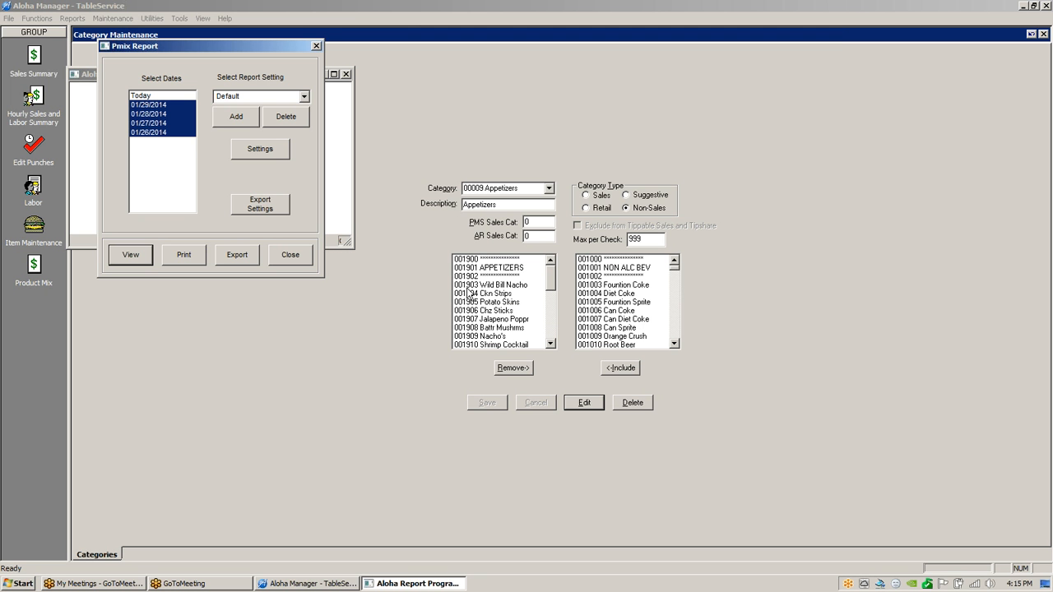
pyautogui.click(300, 255)
pyautogui.click(549, 189)
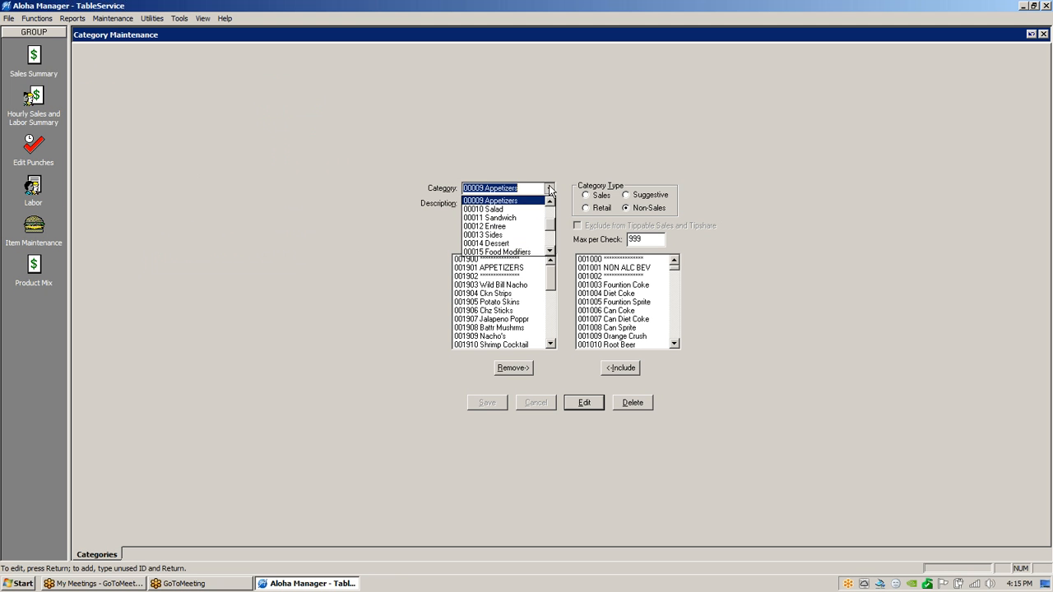
pyautogui.moveTo(551, 223); pyautogui.dragTo(552, 207)
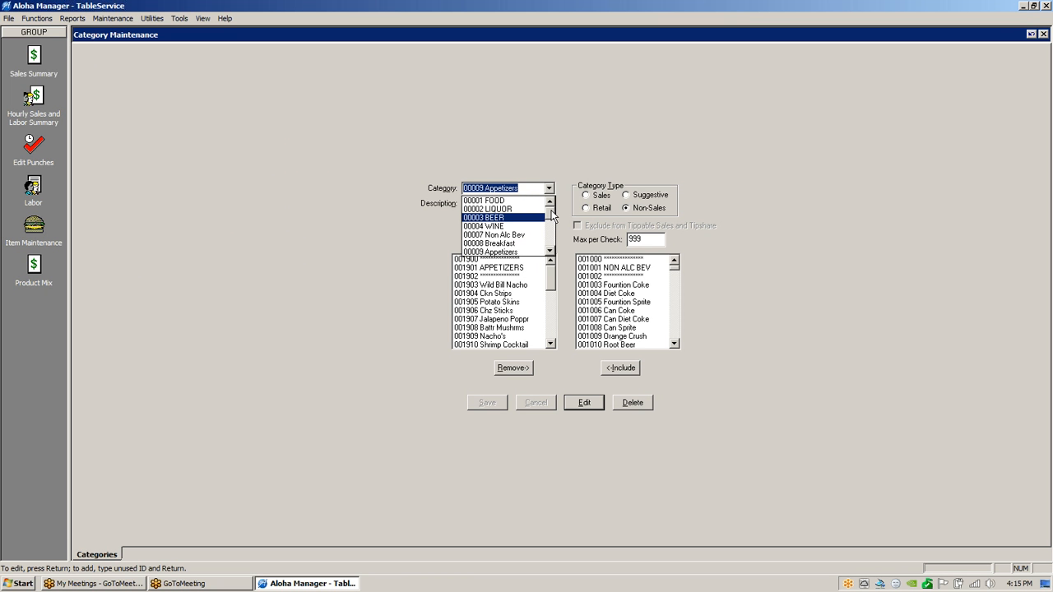
pyautogui.moveTo(551, 210)
pyautogui.mouseDown()
pyautogui.moveTo(551, 247)
pyautogui.moveTo(553, 200)
pyautogui.mouseUp()
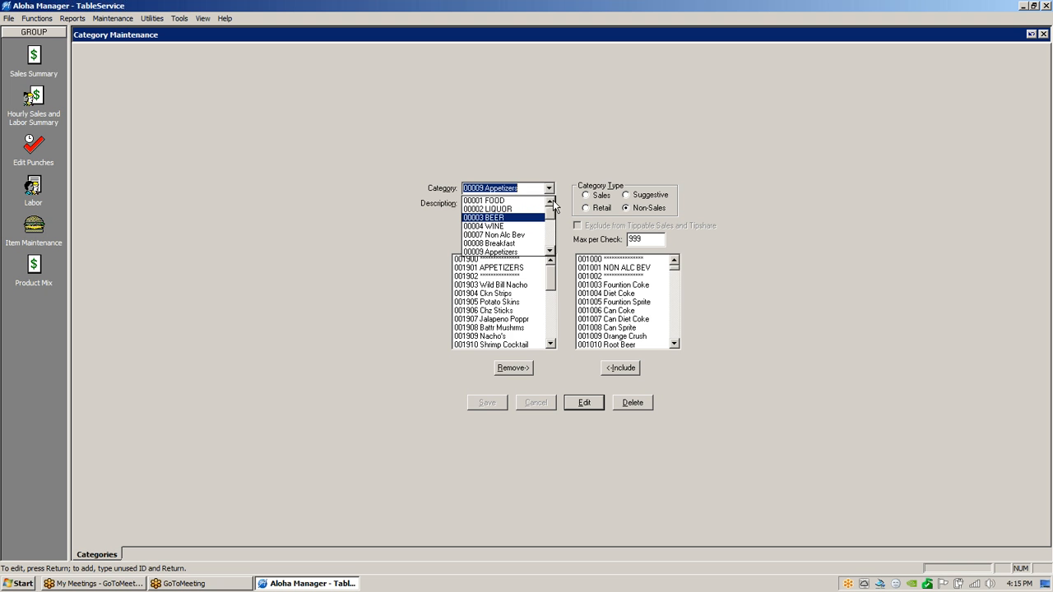
pyautogui.click(488, 201)
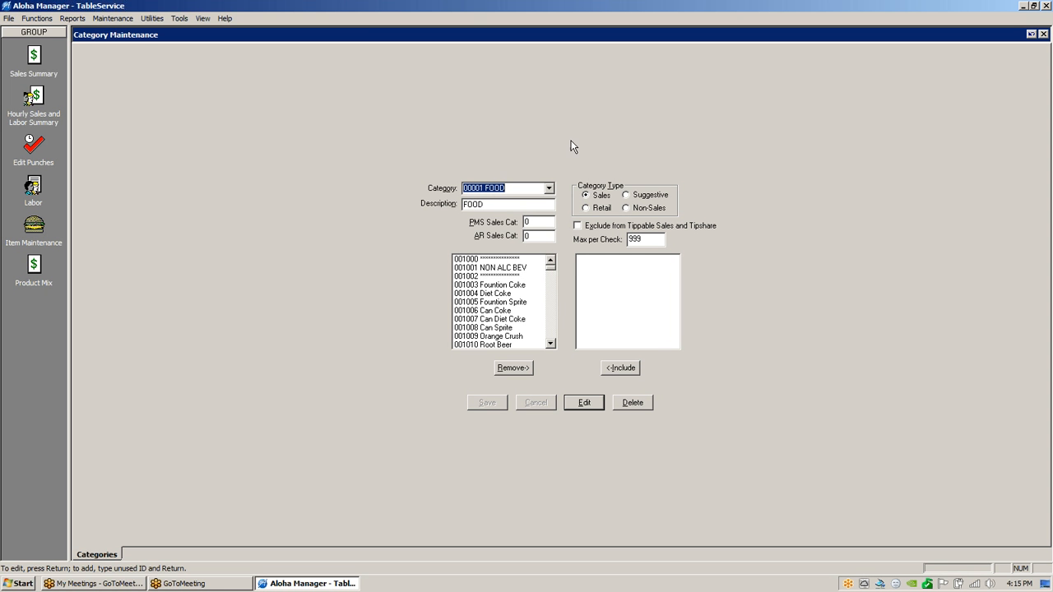
# Open Item Maintenance via Maintenance > Menu > Items, showing item 001000.
pyautogui.click(114, 20)
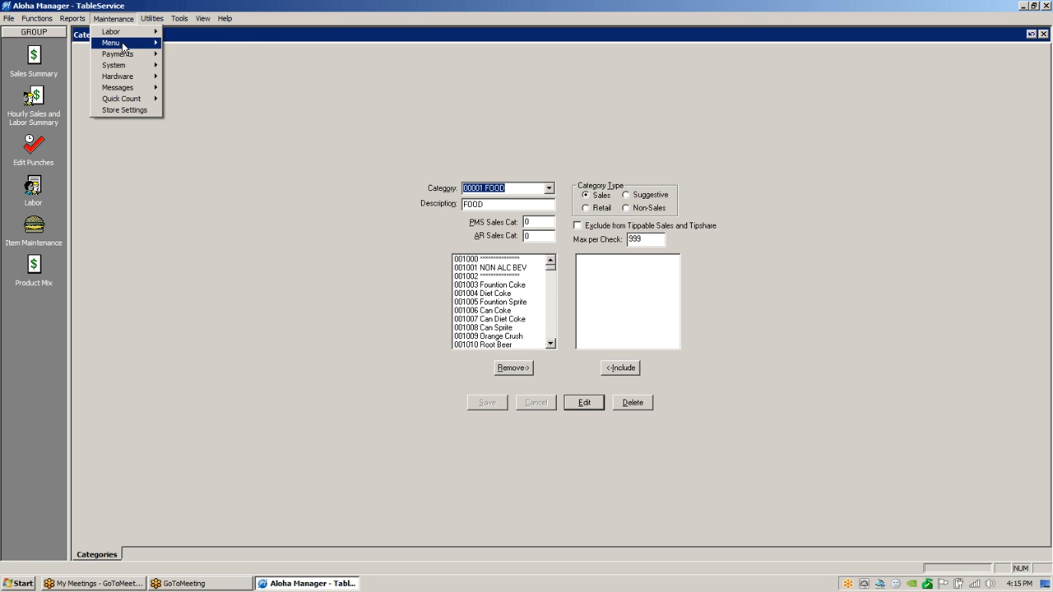
pyautogui.moveTo(111, 42)
pyautogui.click(177, 40)
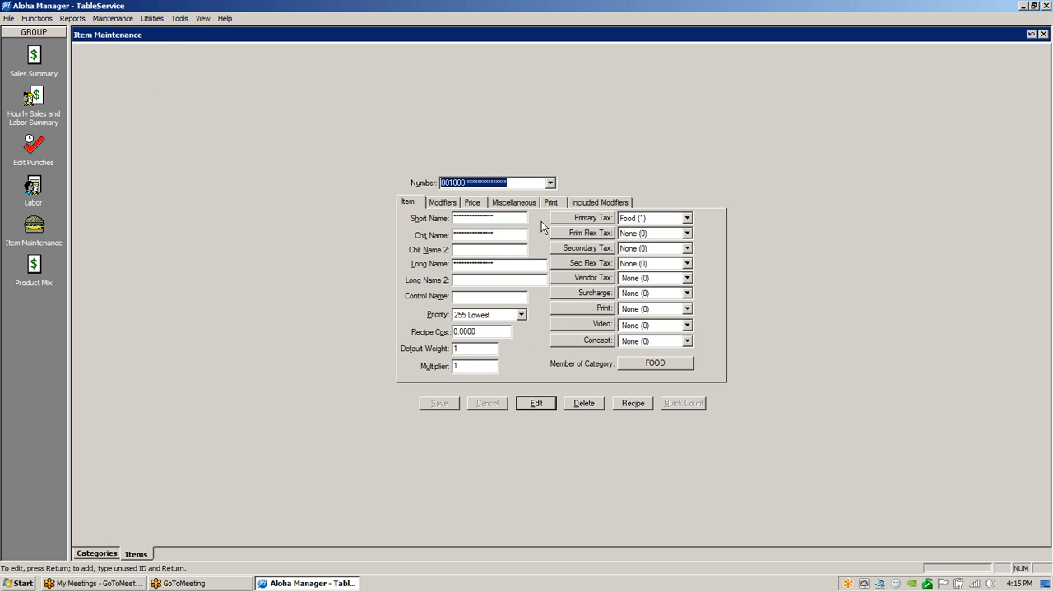
# Load item 001503 Bacon from the item Number list.
pyautogui.click(550, 183)
pyautogui.scroll(-8, 553, 332)
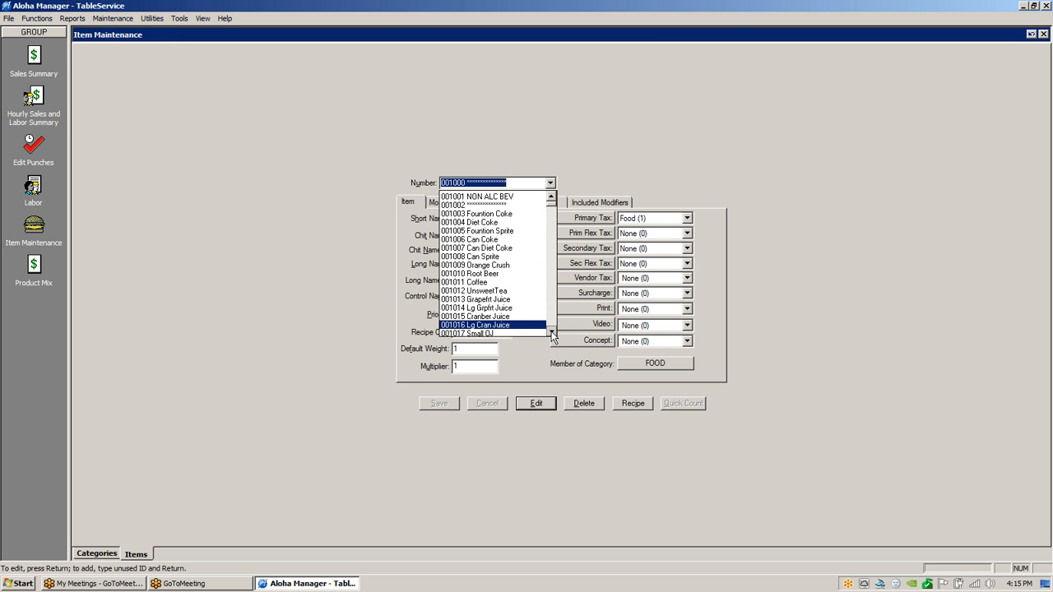
pyautogui.scroll(-5, 553, 331)
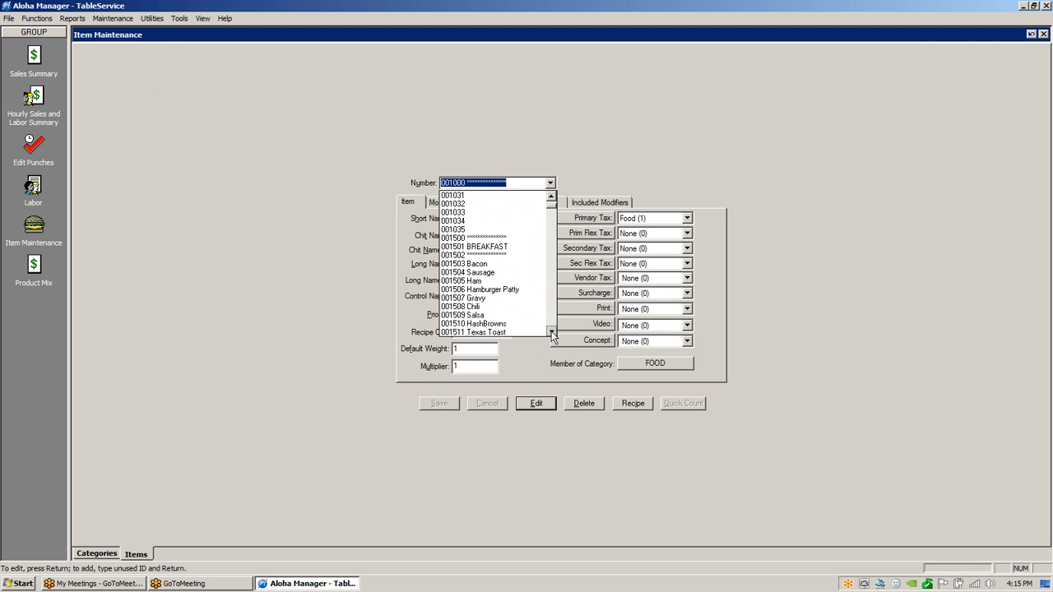
pyautogui.click(485, 212)
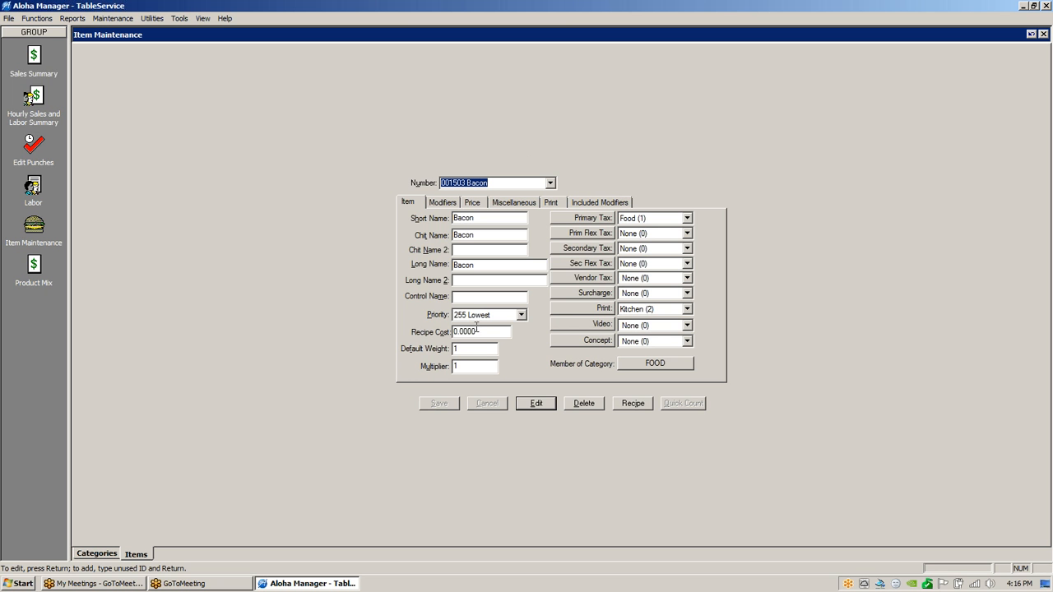
# Load item 003104 Chz Burger from further down the item Number list.
pyautogui.click(551, 187)
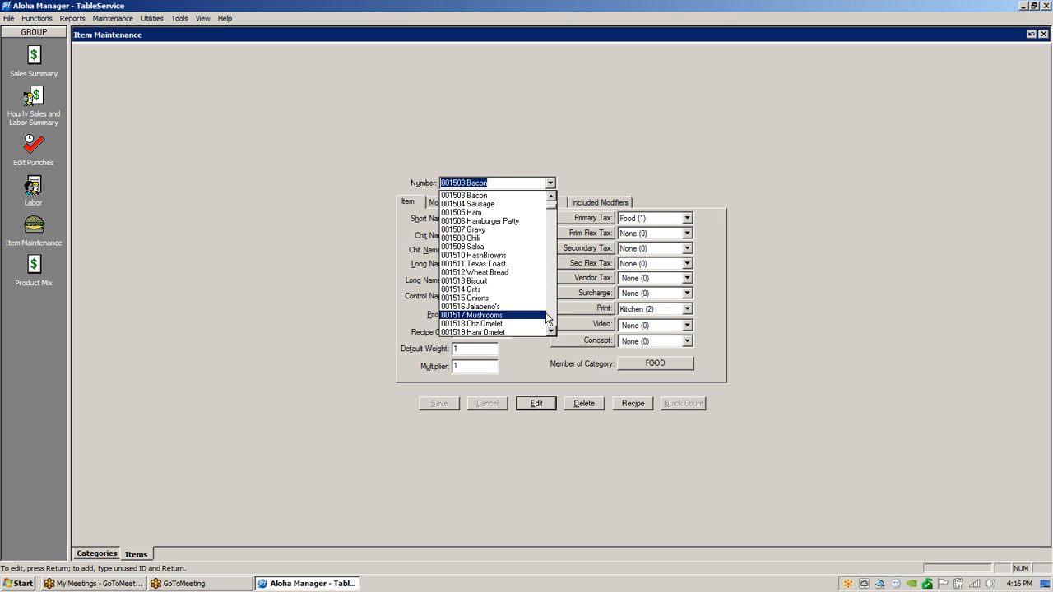
pyautogui.click(551, 332)
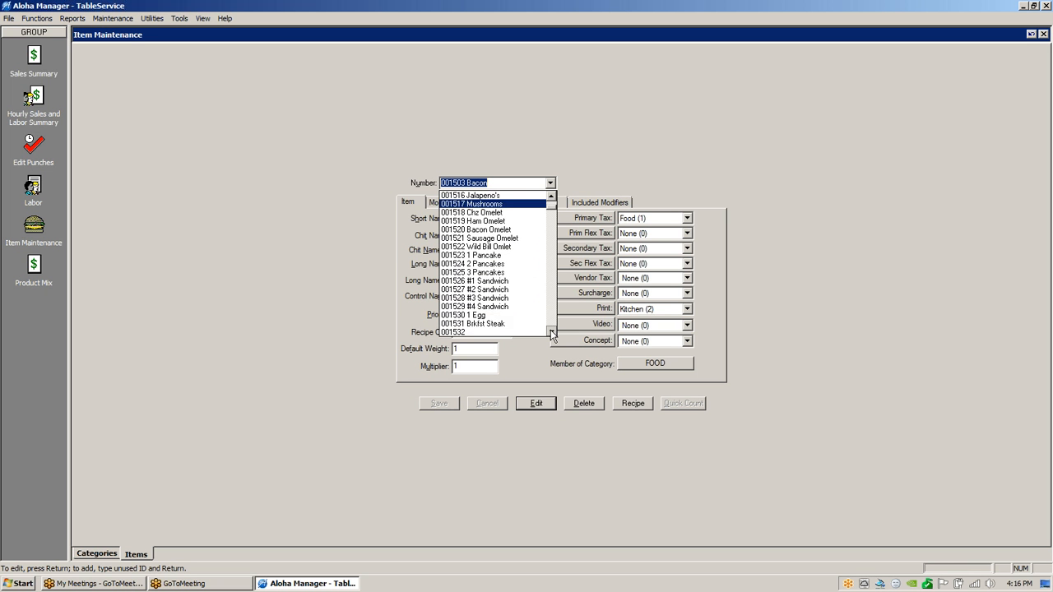
pyautogui.click(551, 331)
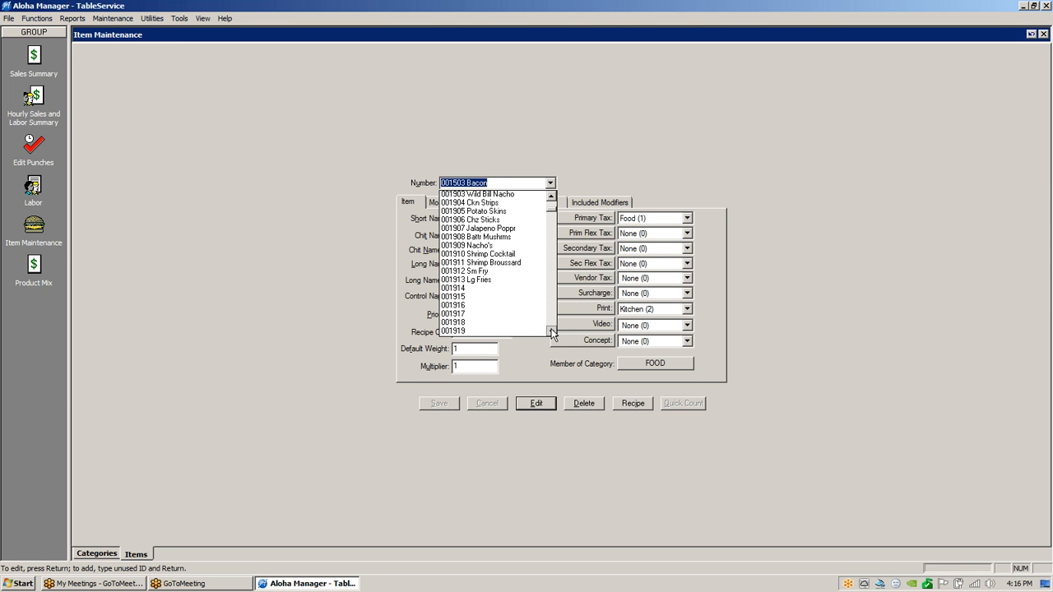
pyautogui.click(551, 331)
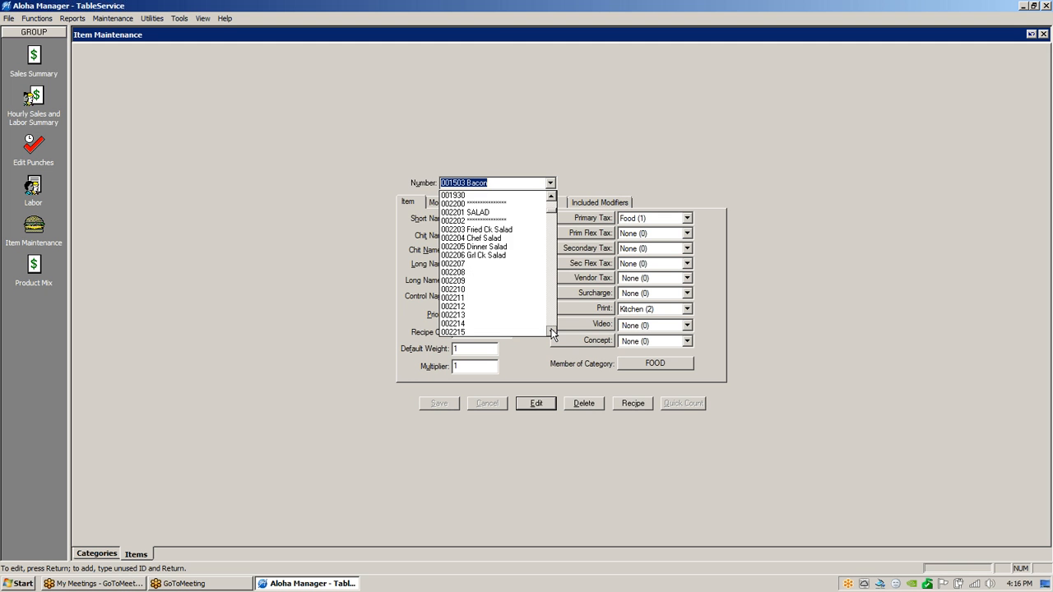
pyautogui.click(551, 331)
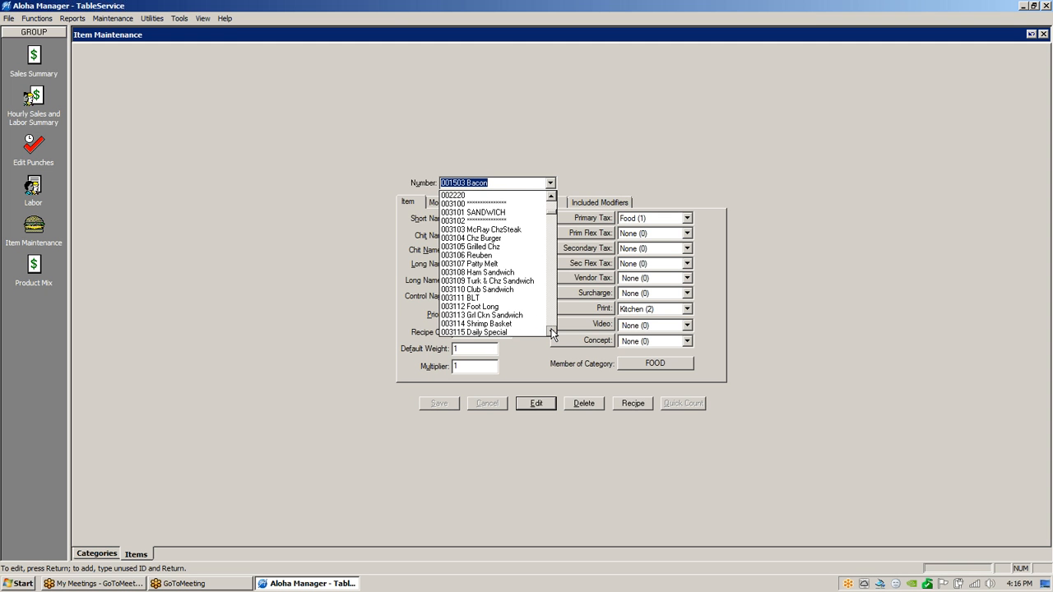
pyautogui.click(479, 238)
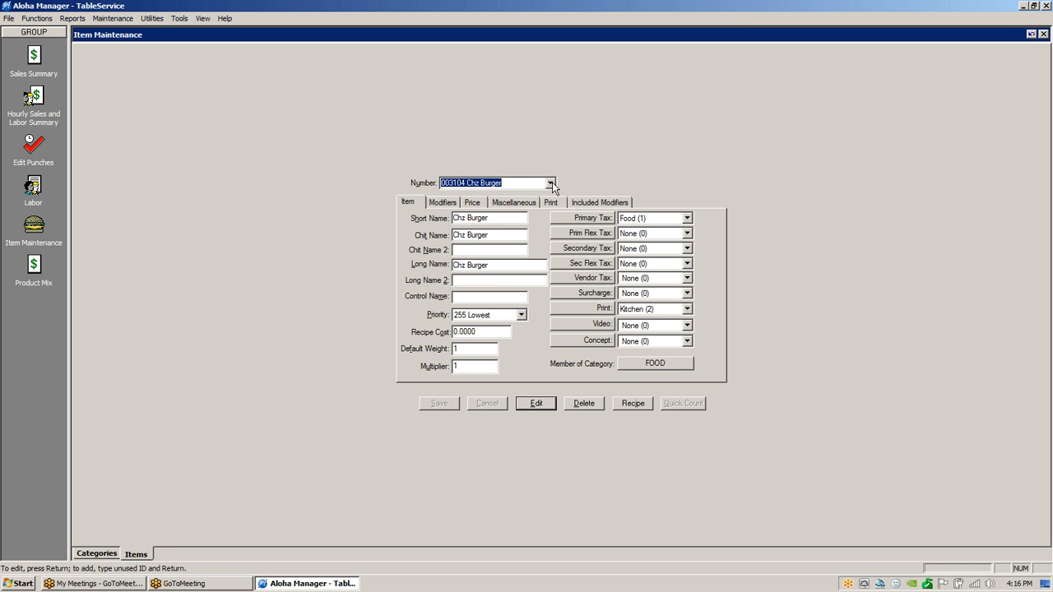
pyautogui.click(444, 203)
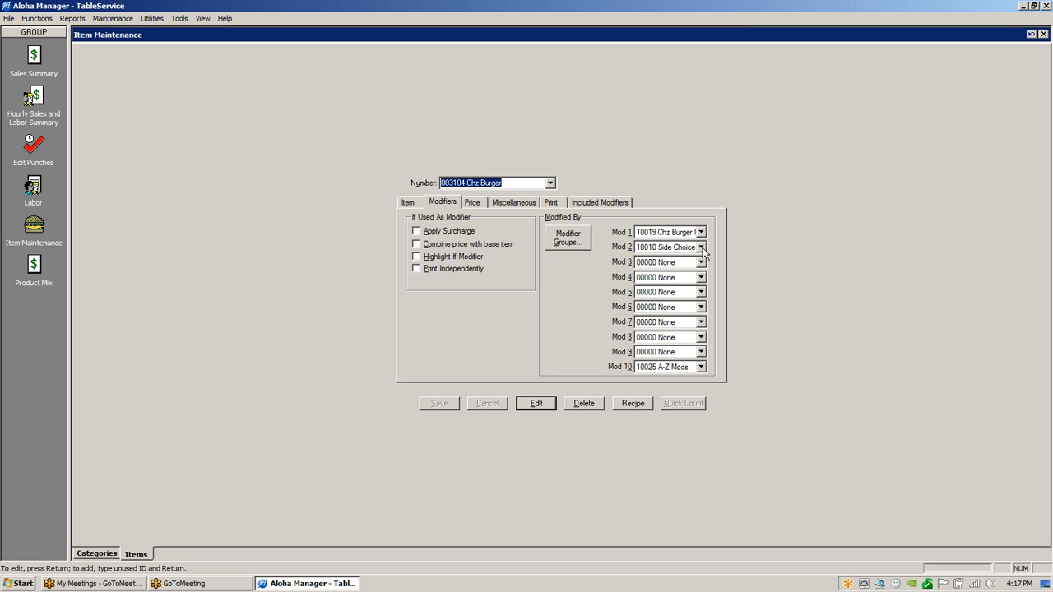
pyautogui.click(409, 203)
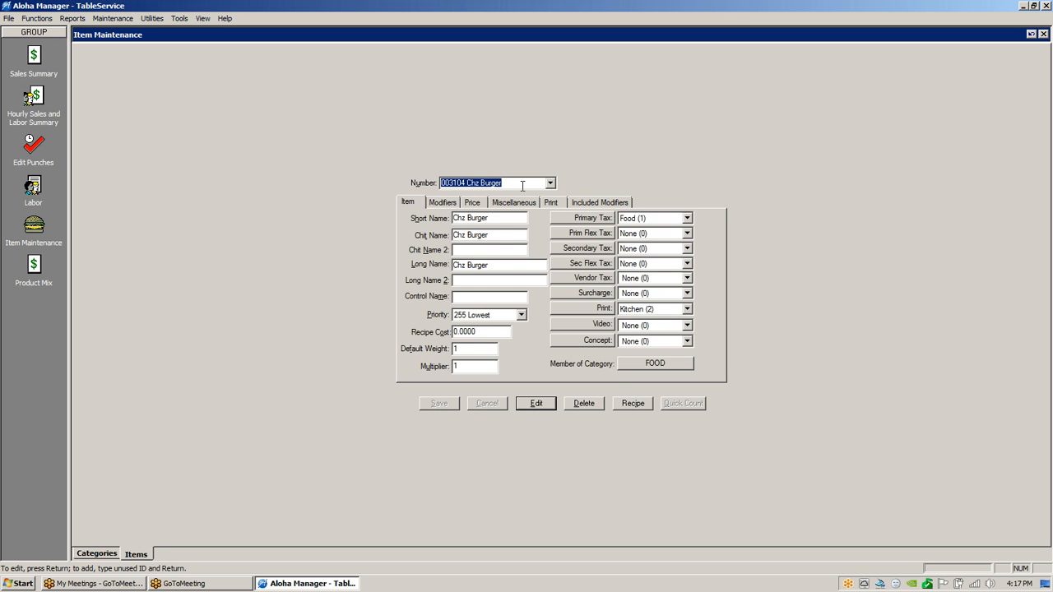
pyautogui.click(440, 202)
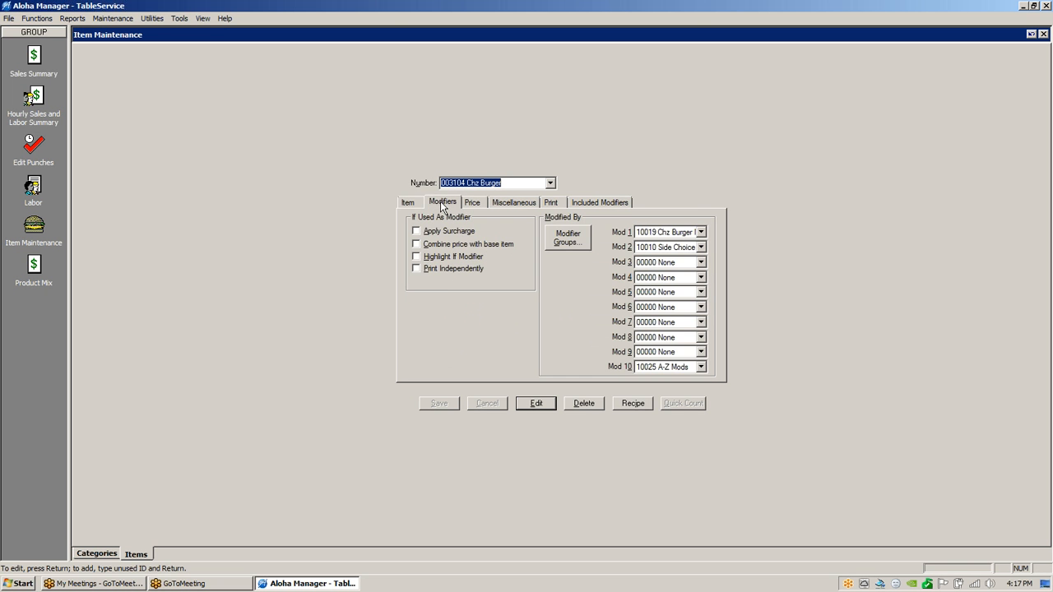
pyautogui.click(408, 204)
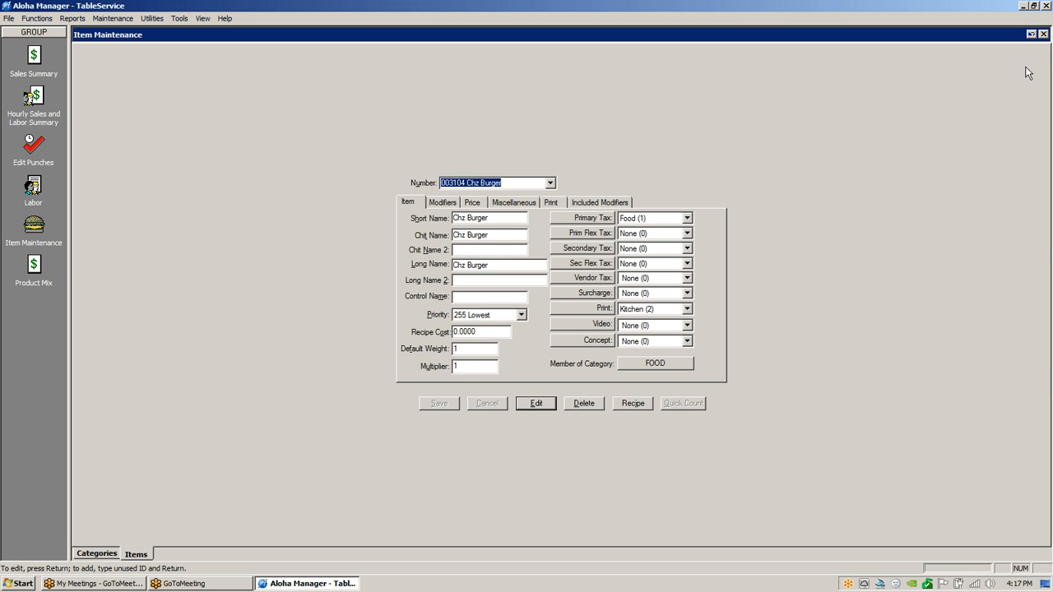